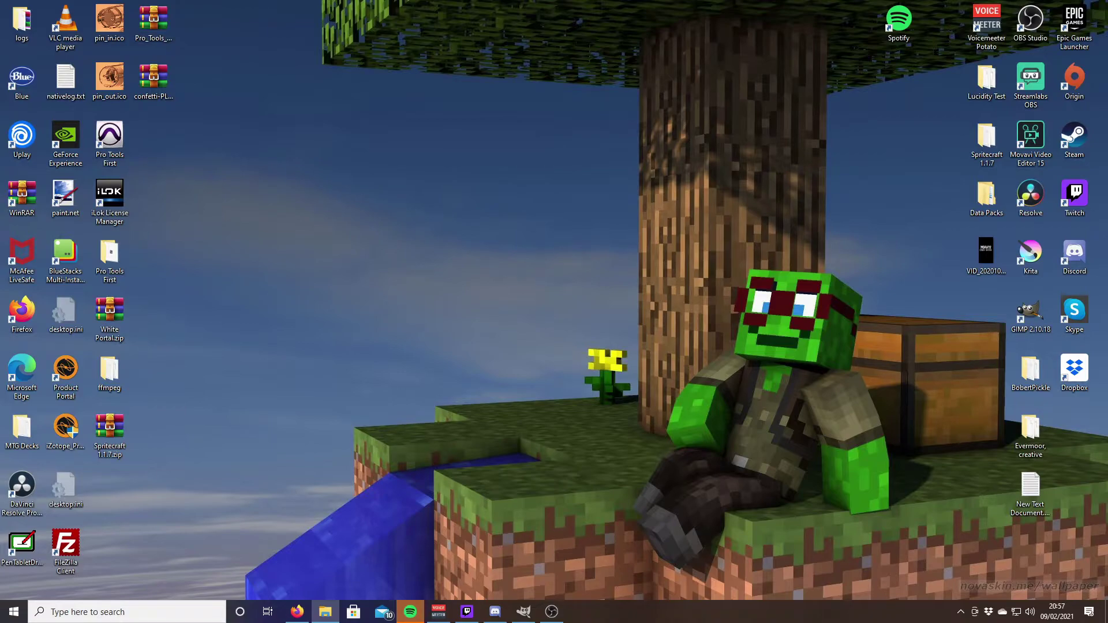
Switch to Firefox, view the Google search results for GIMP, and close the browser.
{"action": "mouse_move", "coordinate": [300, 613]}
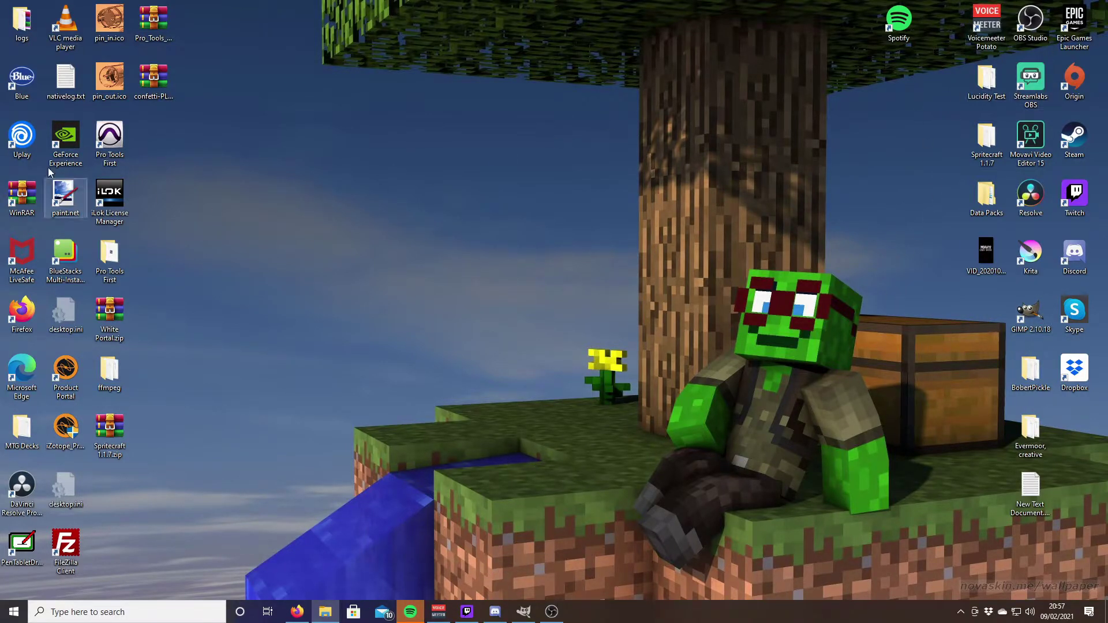
{"action": "left_click", "coordinate": [297, 611]}
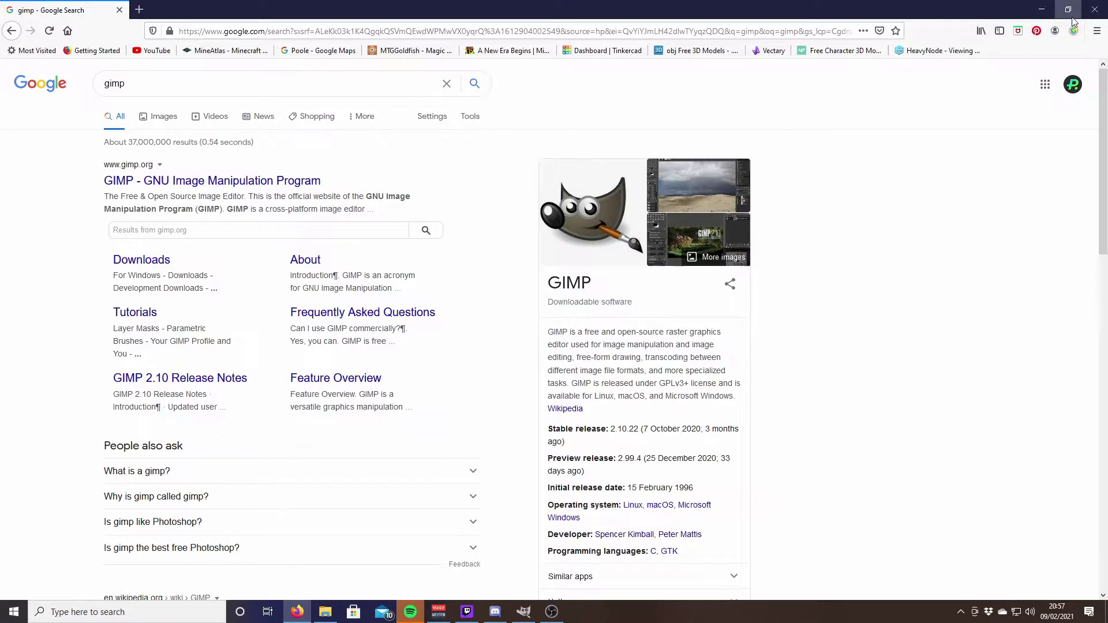
{"action": "left_click", "coordinate": [1094, 9]}
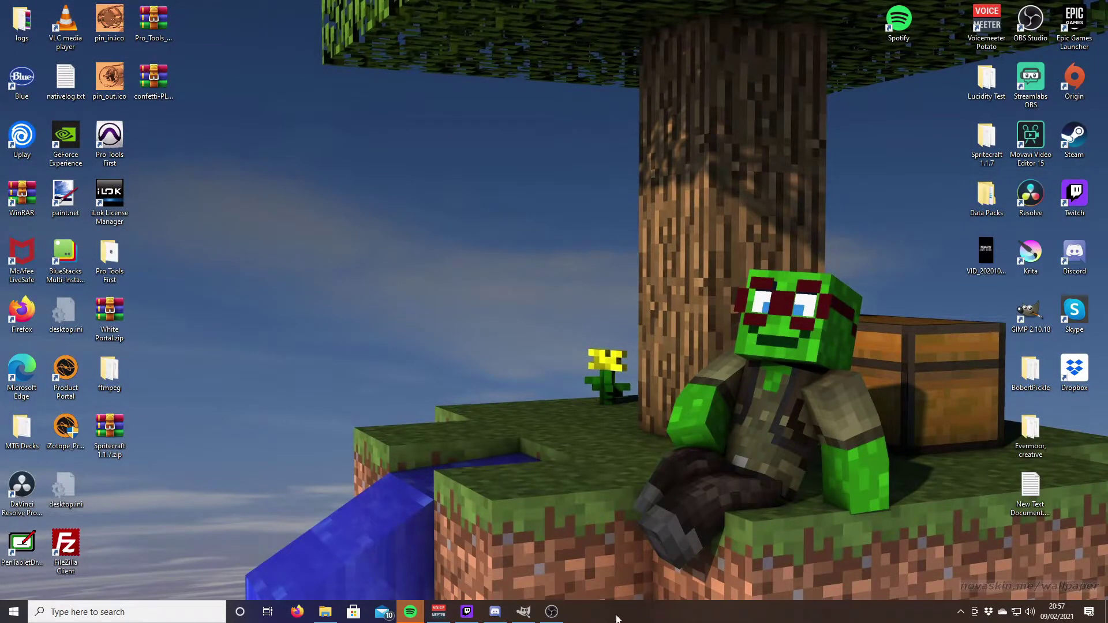
Switch to GIMP, open the recent file Evermoor Border.xcf and clear its selection.
{"action": "left_click", "coordinate": [532, 610]}
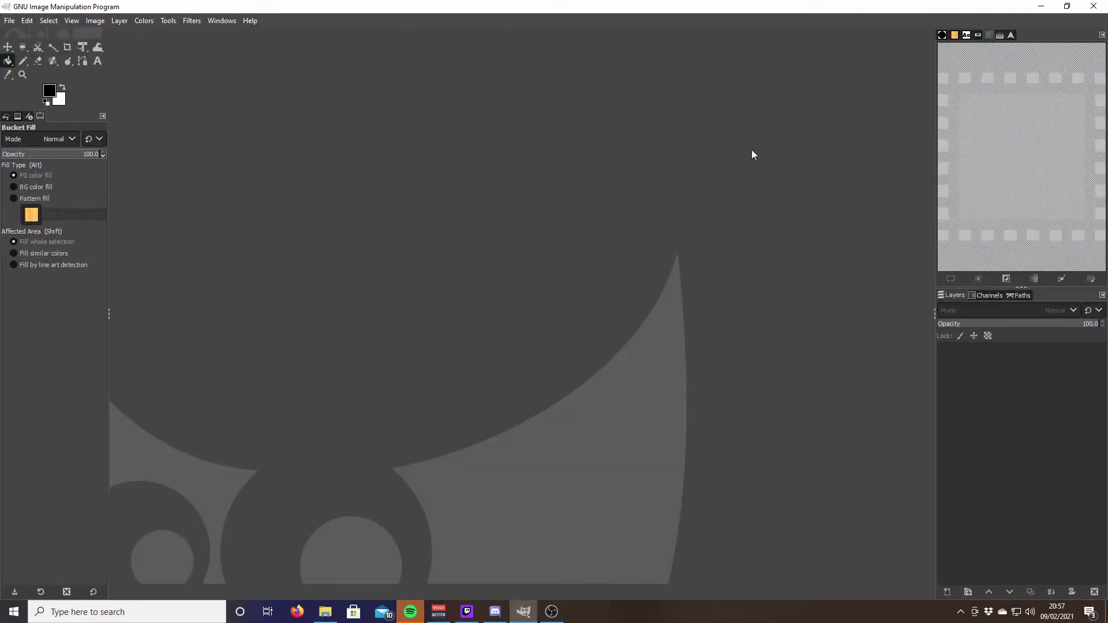
{"action": "left_click", "coordinate": [9, 24]}
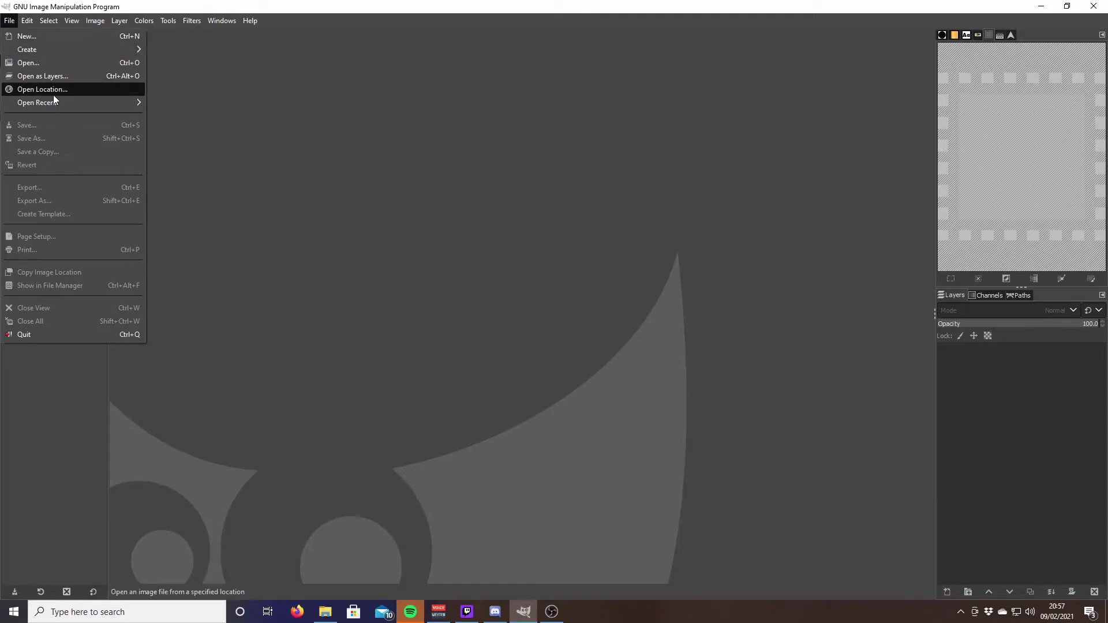
{"action": "mouse_move", "coordinate": [60, 102]}
{"action": "left_click", "coordinate": [179, 105]}
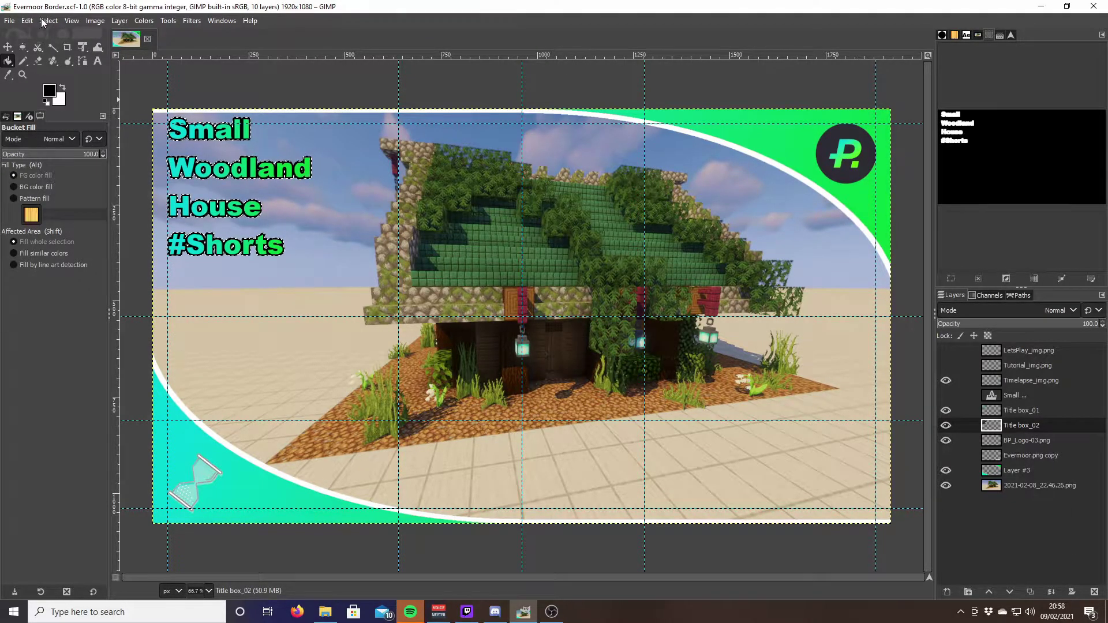
{"action": "left_click", "coordinate": [49, 22]}
{"action": "left_click", "coordinate": [60, 50]}
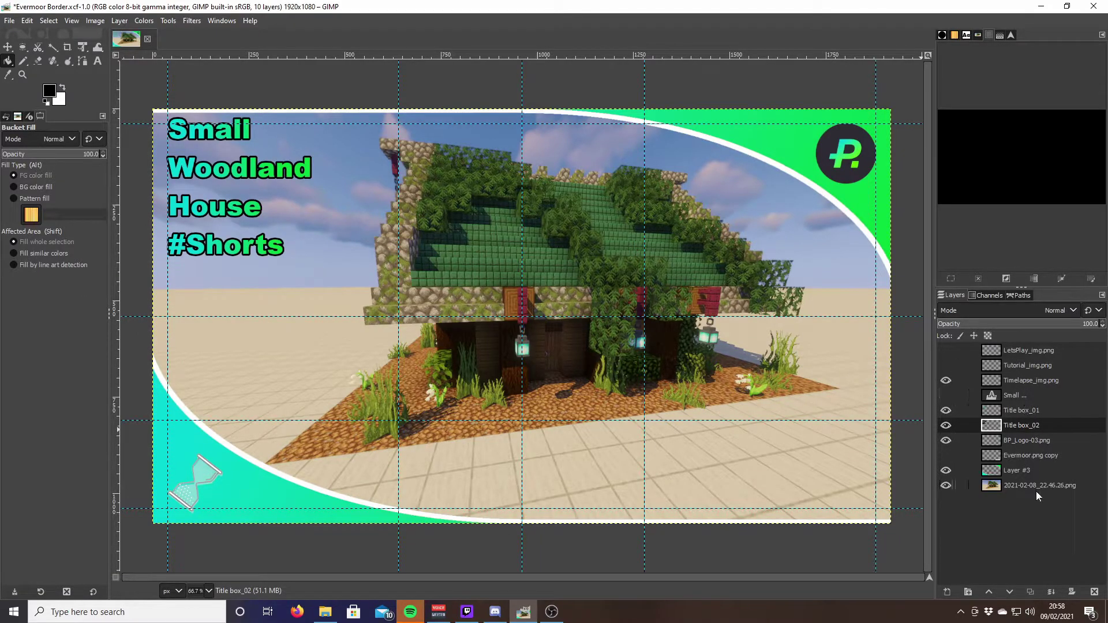
Hide all layers, leaving only the Layer #3 border and the 2021-02-08_22.46.26.png screenshot shown.
{"action": "left_click_drag", "start_coordinate": [944, 482], "coordinate": [948, 378]}
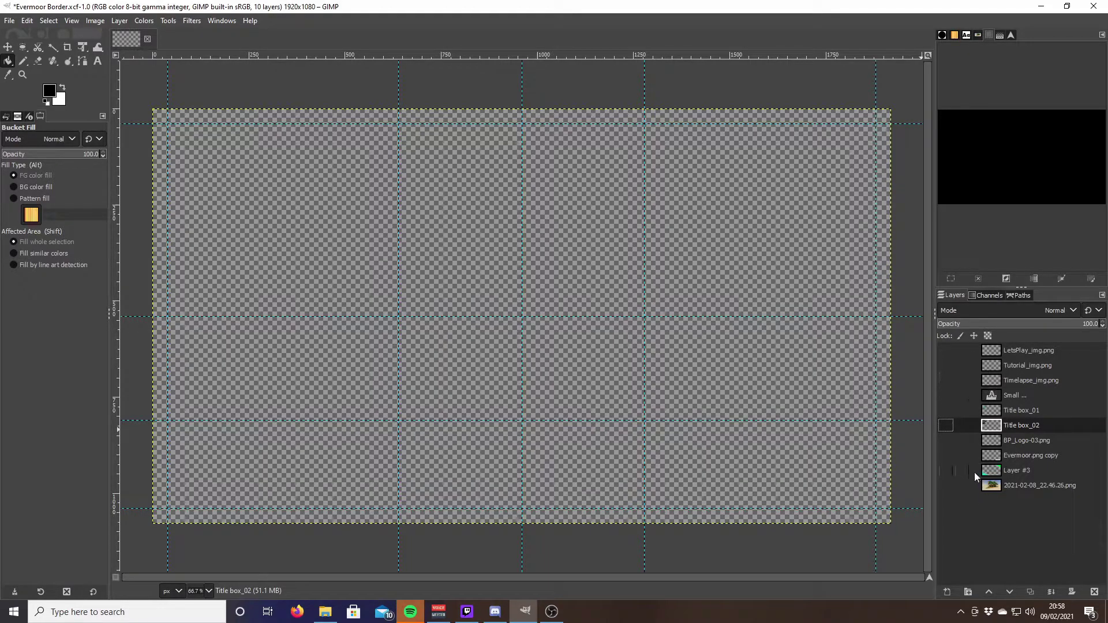
{"action": "left_click", "coordinate": [945, 470]}
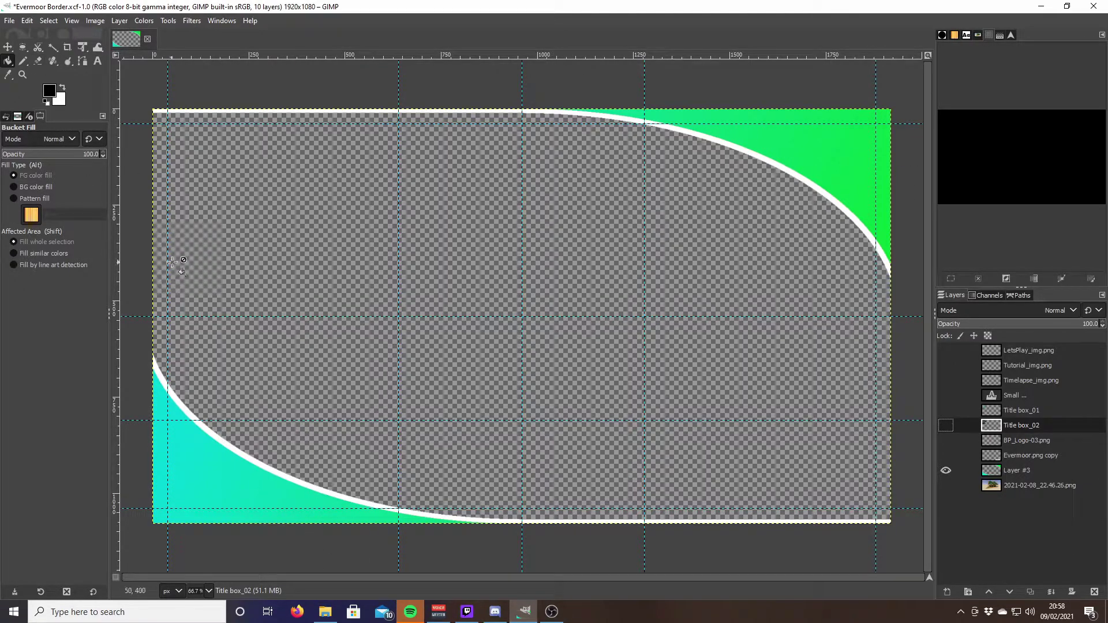
{"action": "left_click", "coordinate": [950, 483]}
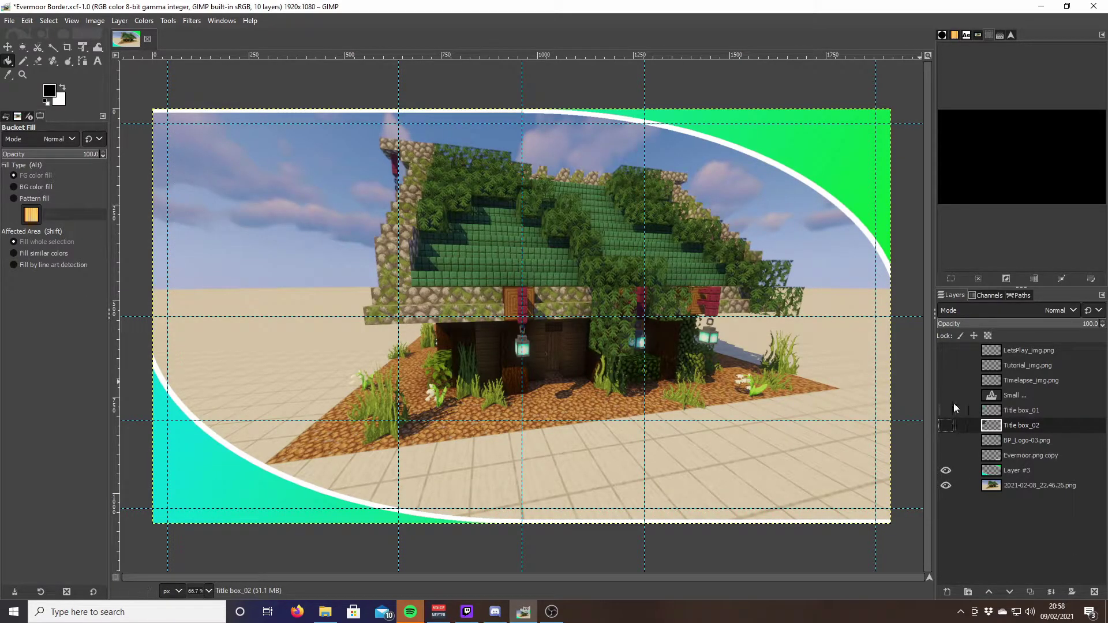
Preview the Timelapse_img.png and Tutorial_img.png corner icons one at a time, and leave LetsPlay_img.png shown instead.
{"action": "left_click", "coordinate": [947, 380]}
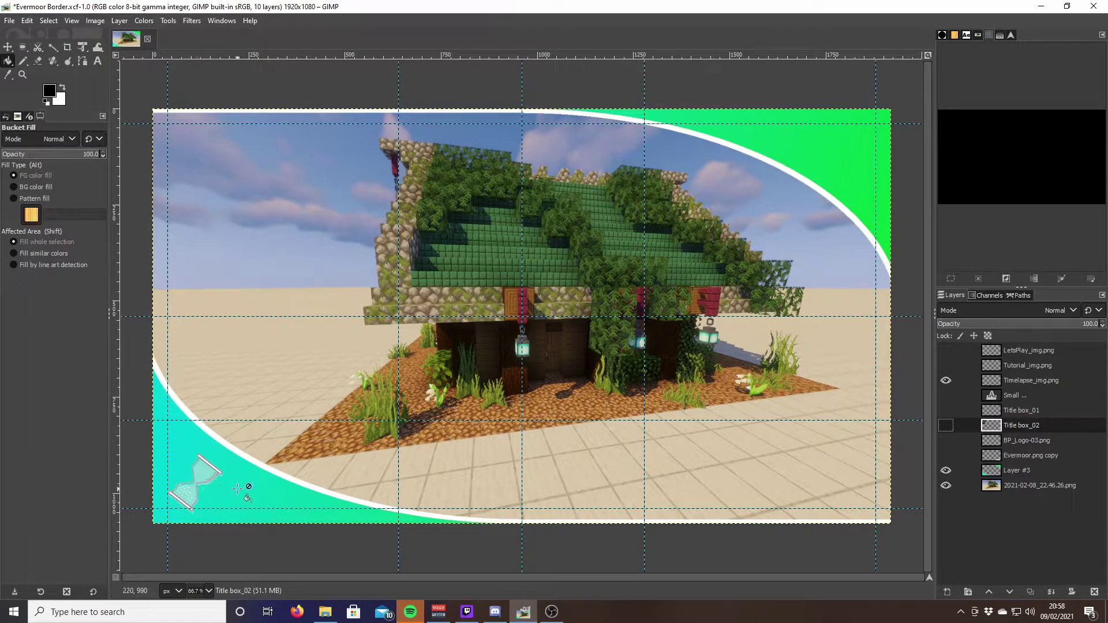
{"action": "left_click", "coordinate": [946, 380]}
{"action": "left_click", "coordinate": [945, 365]}
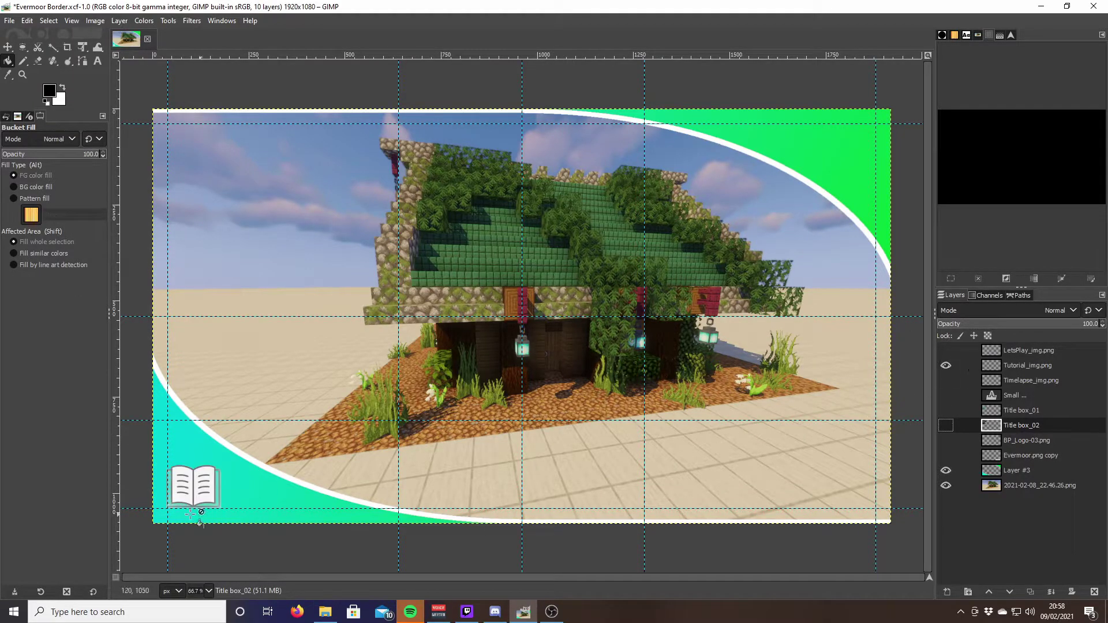
{"action": "left_click", "coordinate": [946, 367]}
{"action": "left_click", "coordinate": [946, 350]}
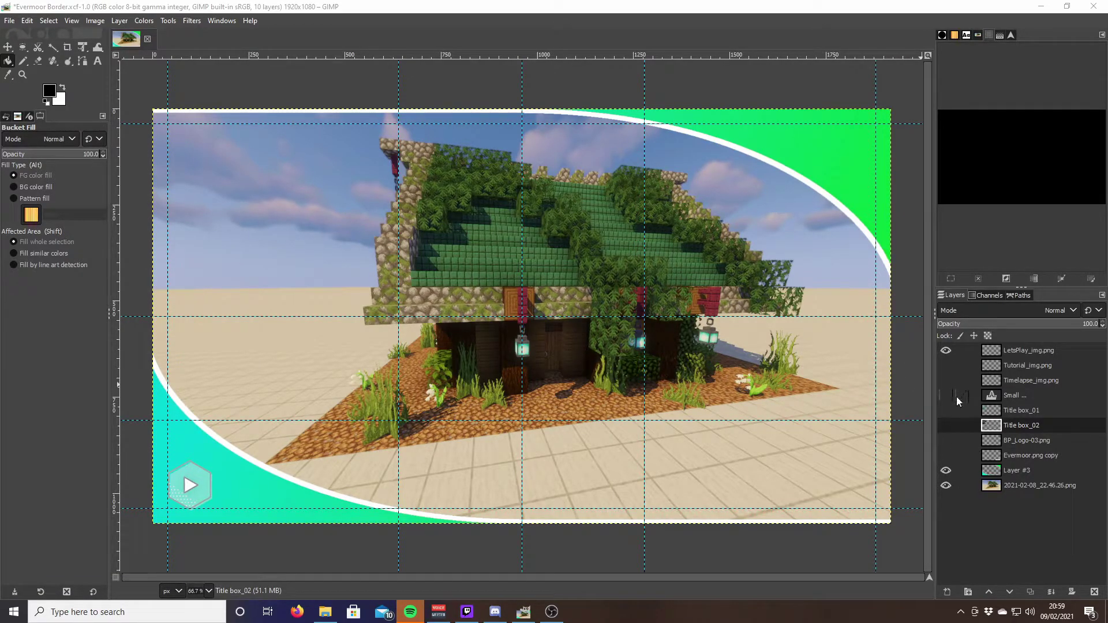
Show the BP_Logo-03.png logo and the Title box_01 and Title box_02 layers, keeping the Small text layer hidden.
{"action": "left_click", "coordinate": [947, 439]}
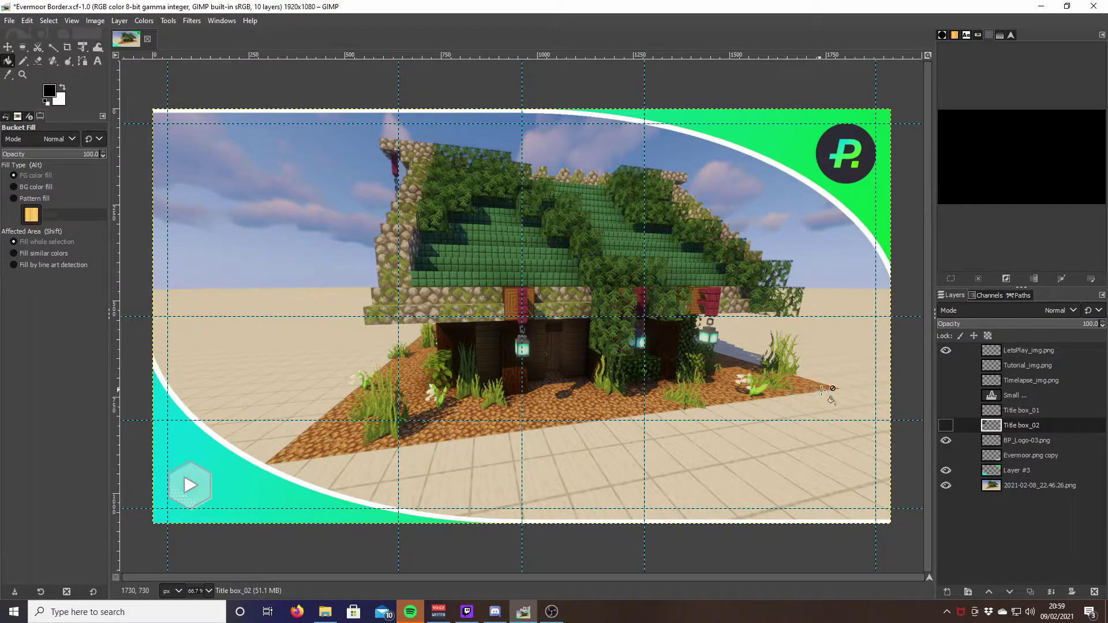
{"action": "left_click", "coordinate": [946, 394]}
{"action": "left_click", "coordinate": [947, 395]}
{"action": "left_click", "coordinate": [946, 410]}
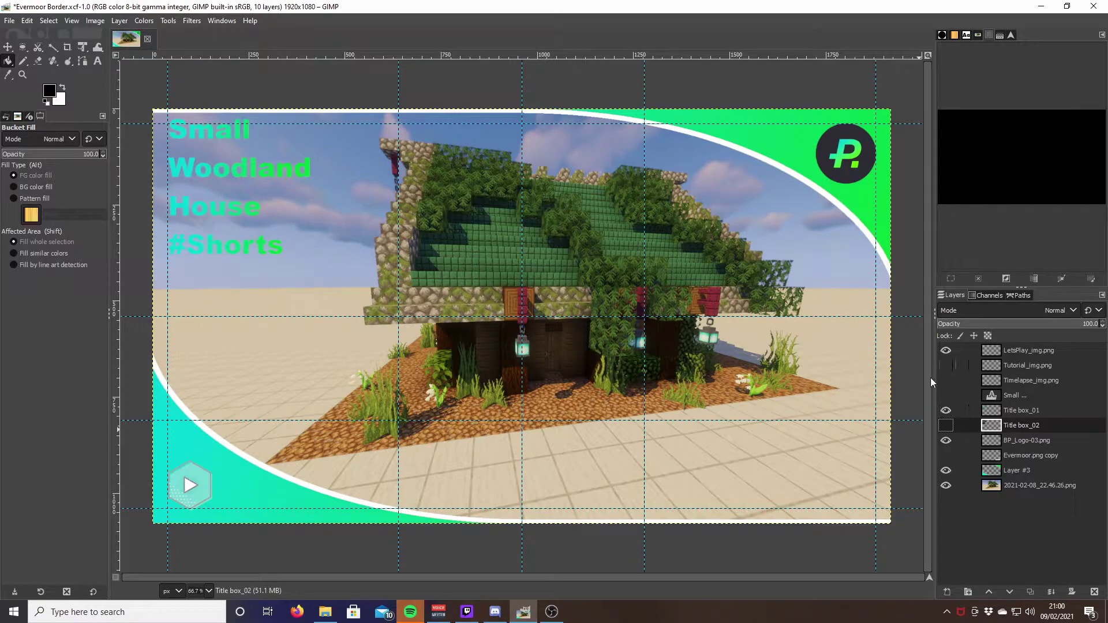
{"action": "left_click", "coordinate": [946, 426]}
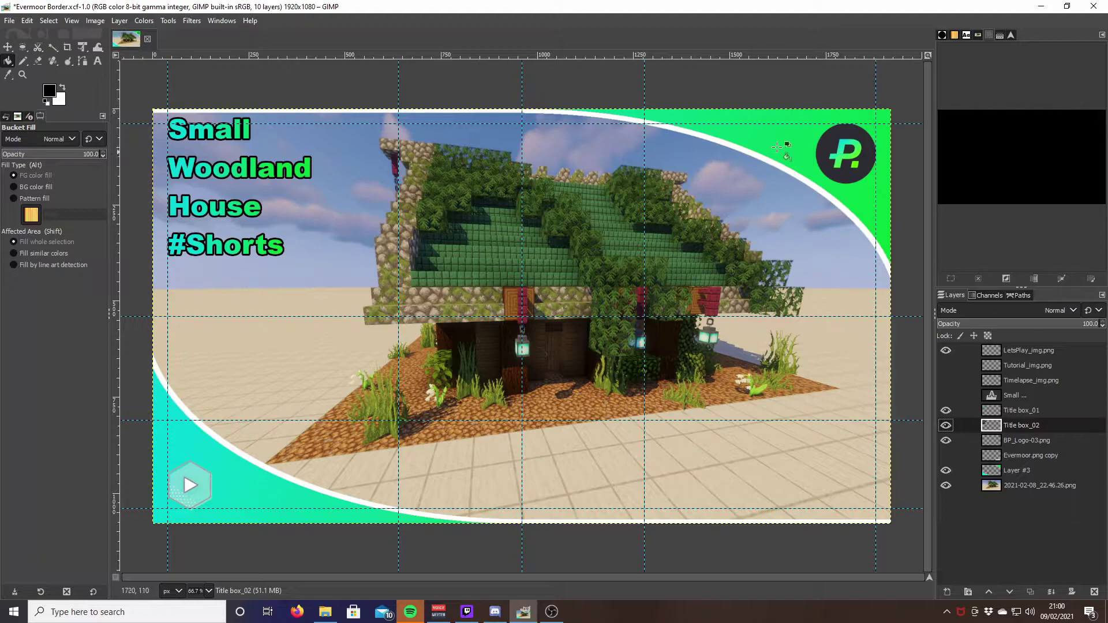
Create a new image 1920 px wide and 1080 px high.
{"action": "left_click", "coordinate": [9, 21]}
{"action": "left_click", "coordinate": [31, 36]}
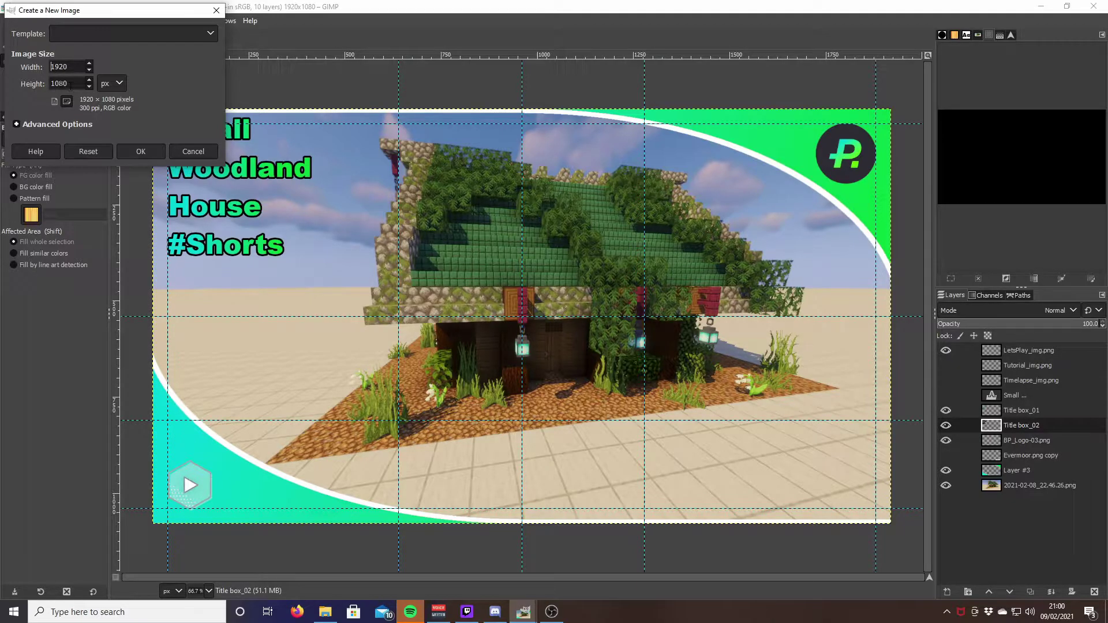
{"action": "left_click", "coordinate": [145, 152]}
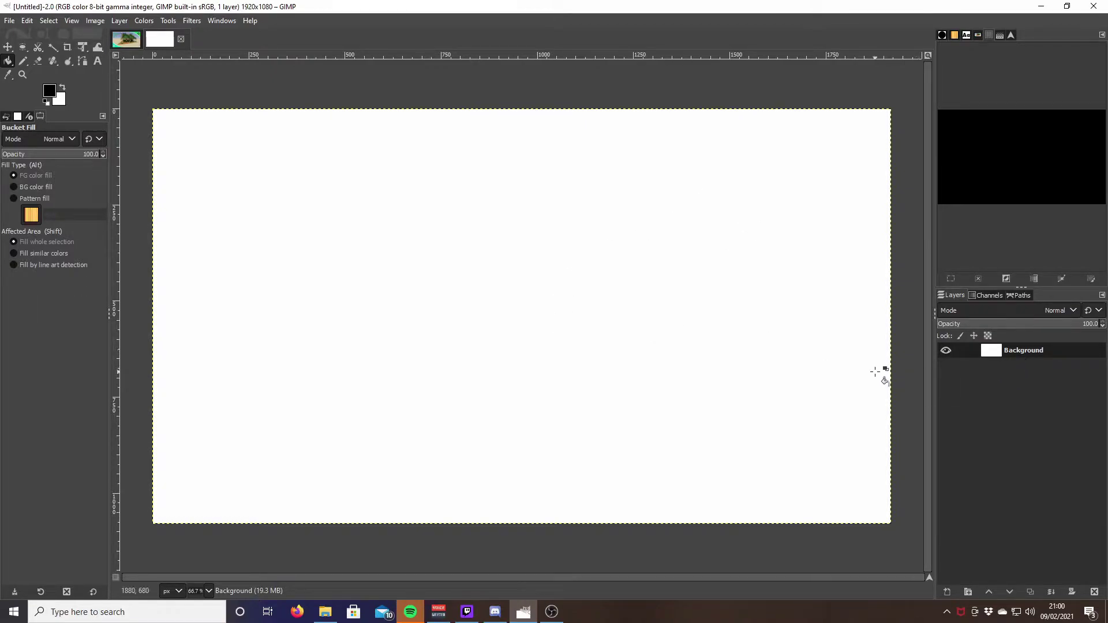
Add a new 1920 × 1080 px layer filled with transparency above the Background, clearing the suggested layer name.
{"action": "right_click", "coordinate": [997, 388]}
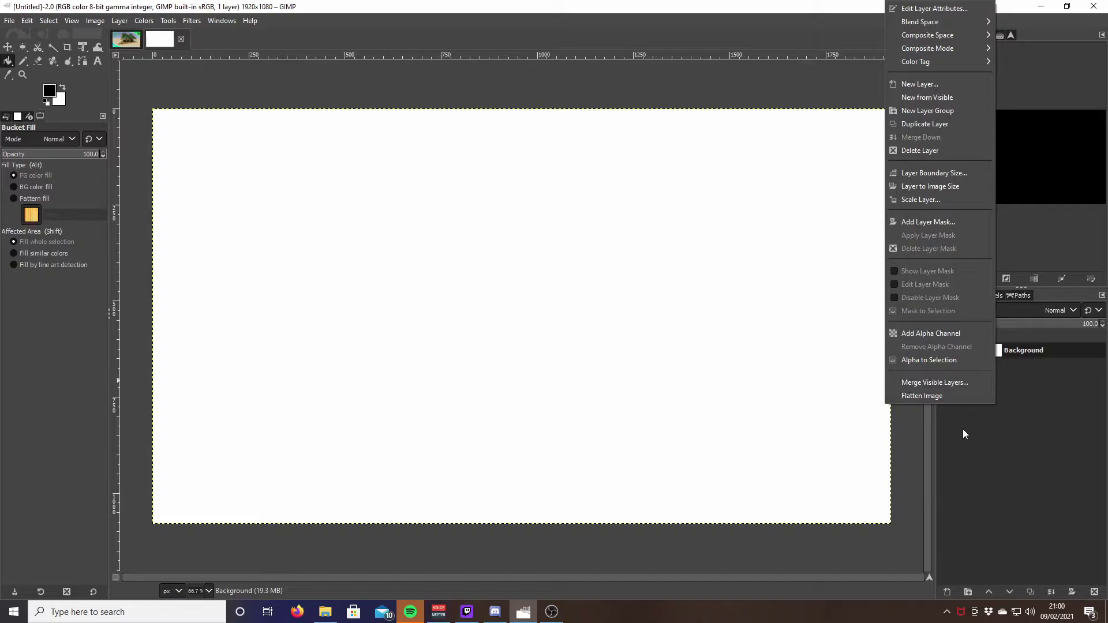
{"action": "left_click", "coordinate": [926, 85]}
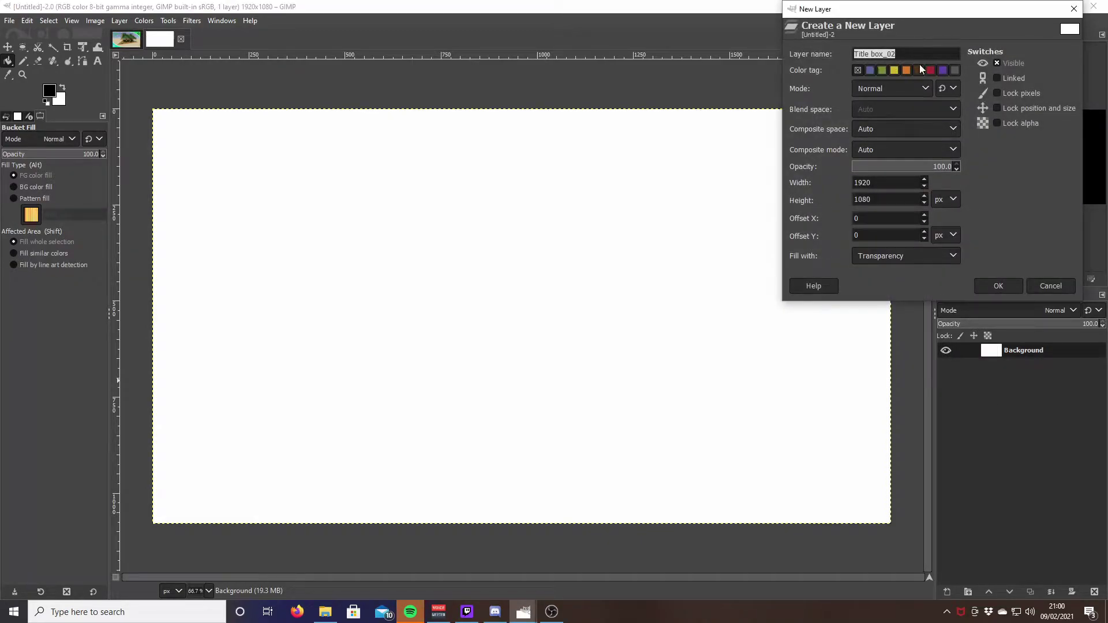
{"action": "key", "text": "BackSpace"}
{"action": "left_click", "coordinate": [999, 286]}
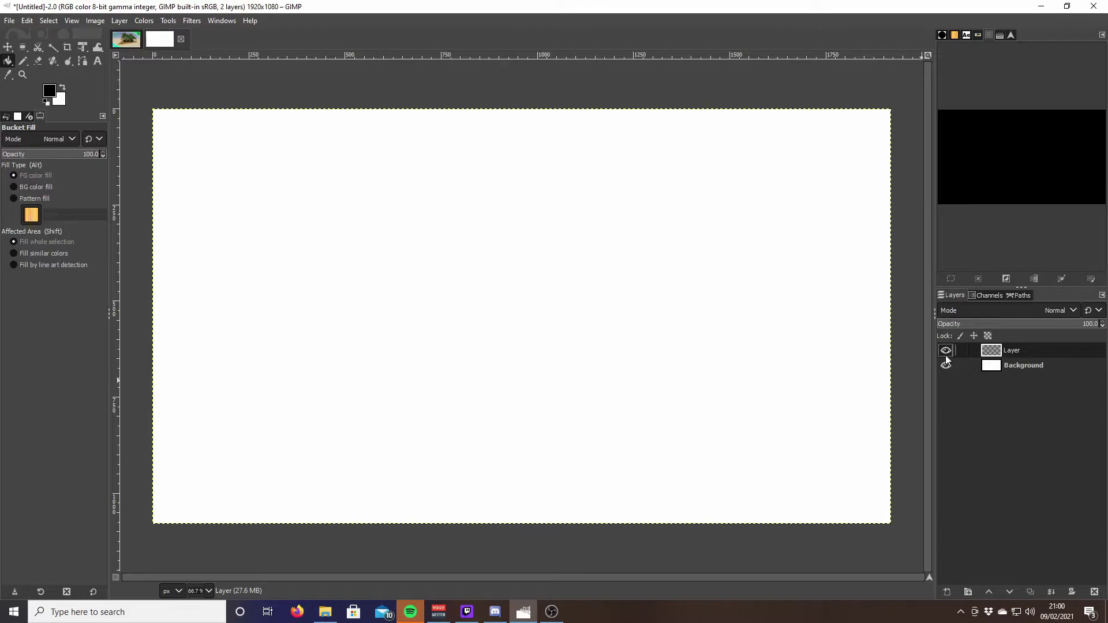
Add two horizontal guides at position 0 to the new image.
{"action": "left_click", "coordinate": [52, 23]}
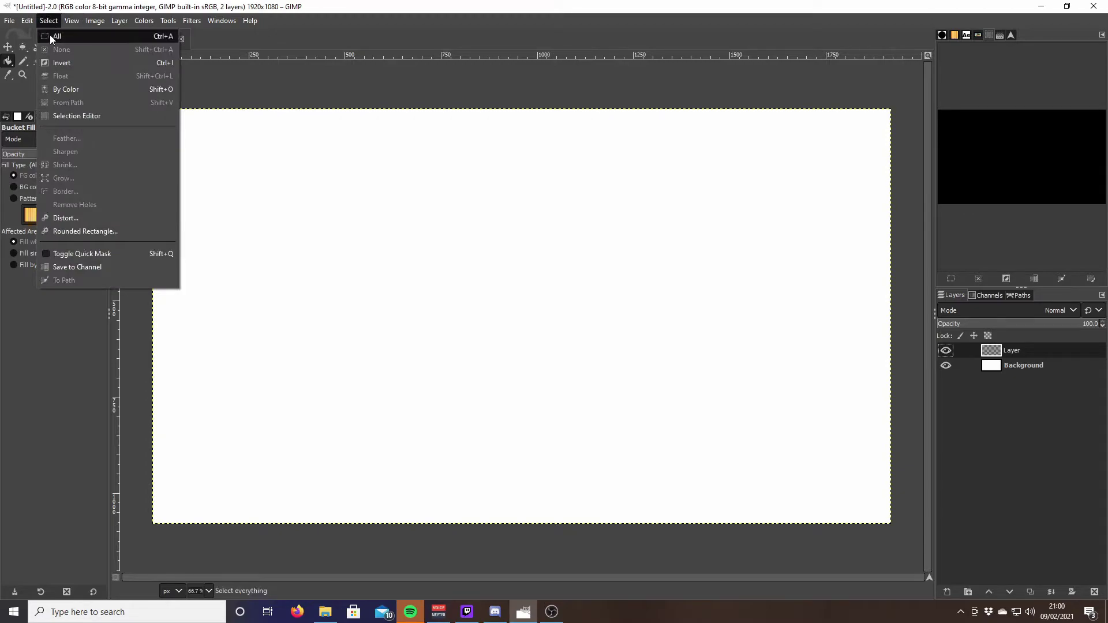
{"action": "mouse_move", "coordinate": [84, 20]}
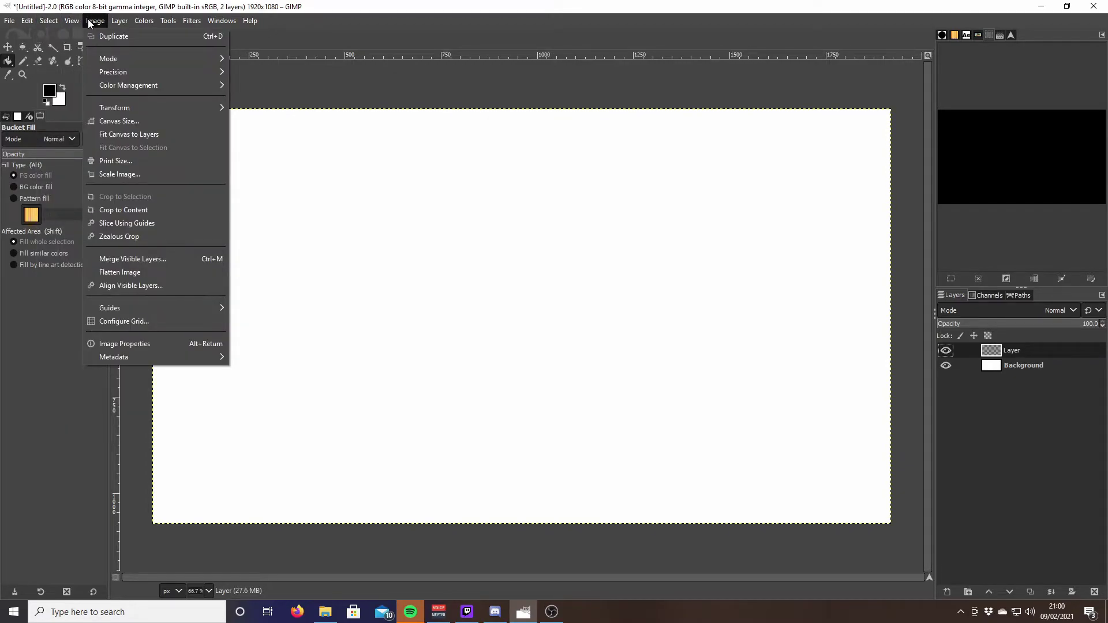
{"action": "mouse_move", "coordinate": [182, 307]}
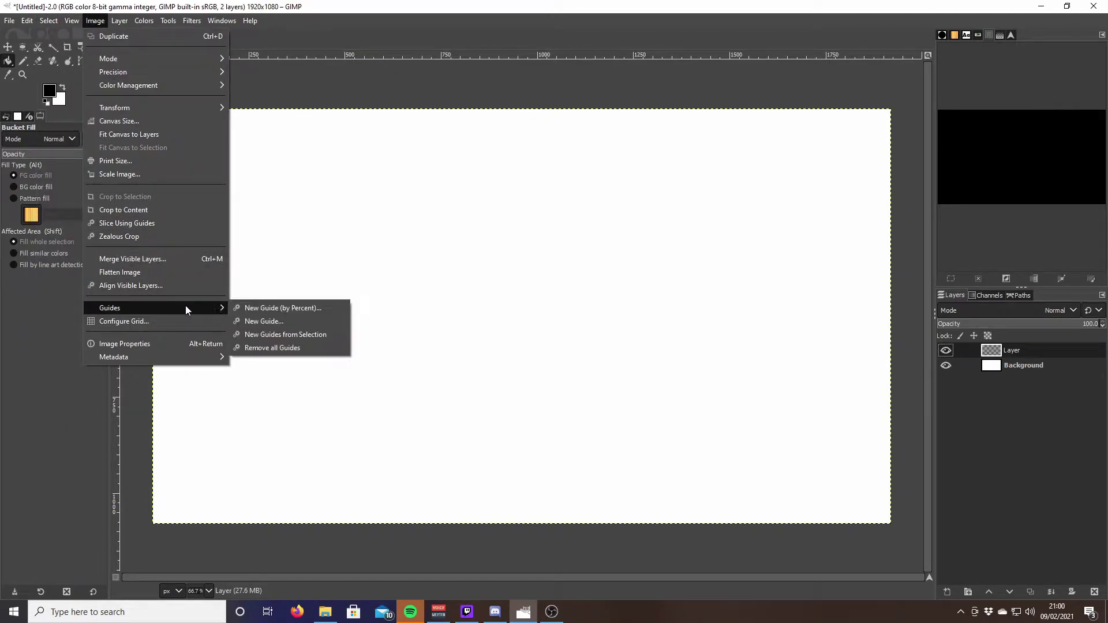
{"action": "left_click", "coordinate": [261, 321]}
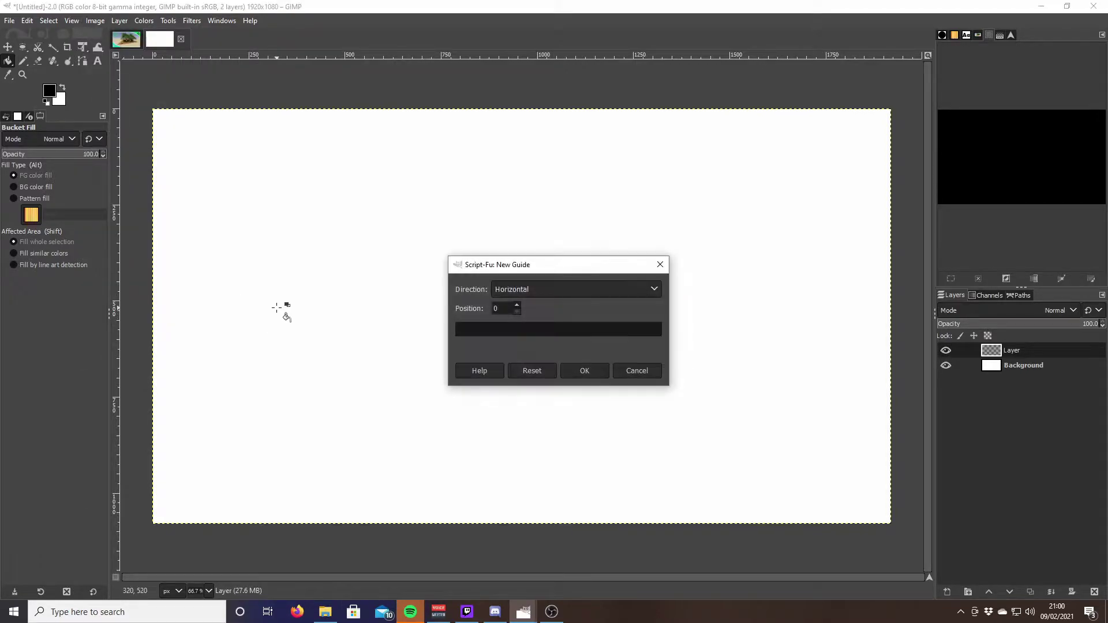
{"action": "left_click", "coordinate": [581, 370]}
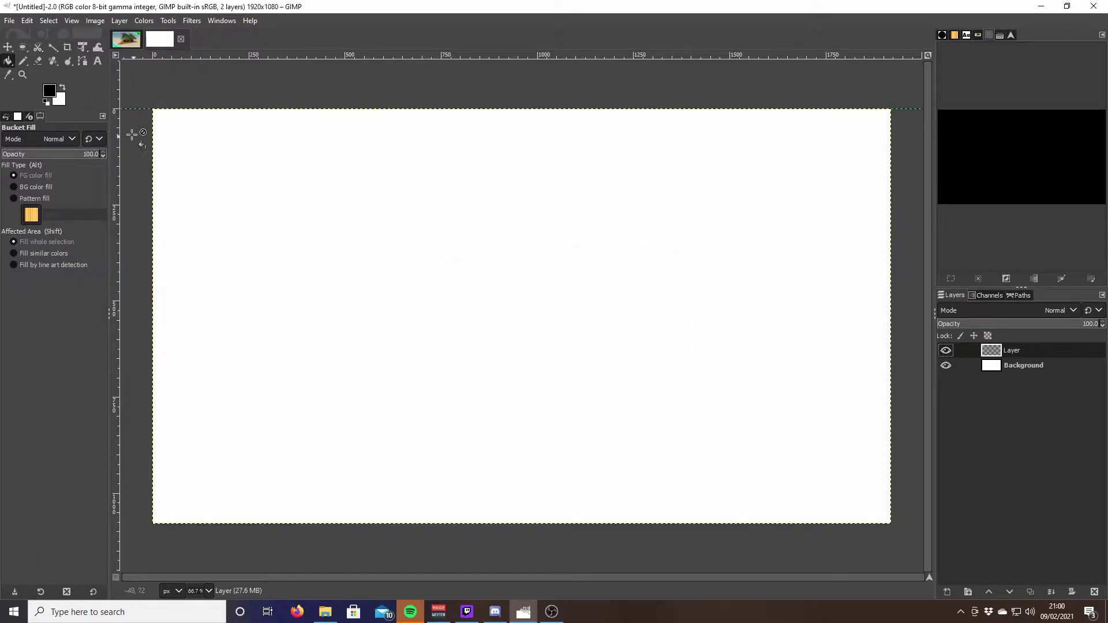
{"action": "left_click", "coordinate": [99, 21]}
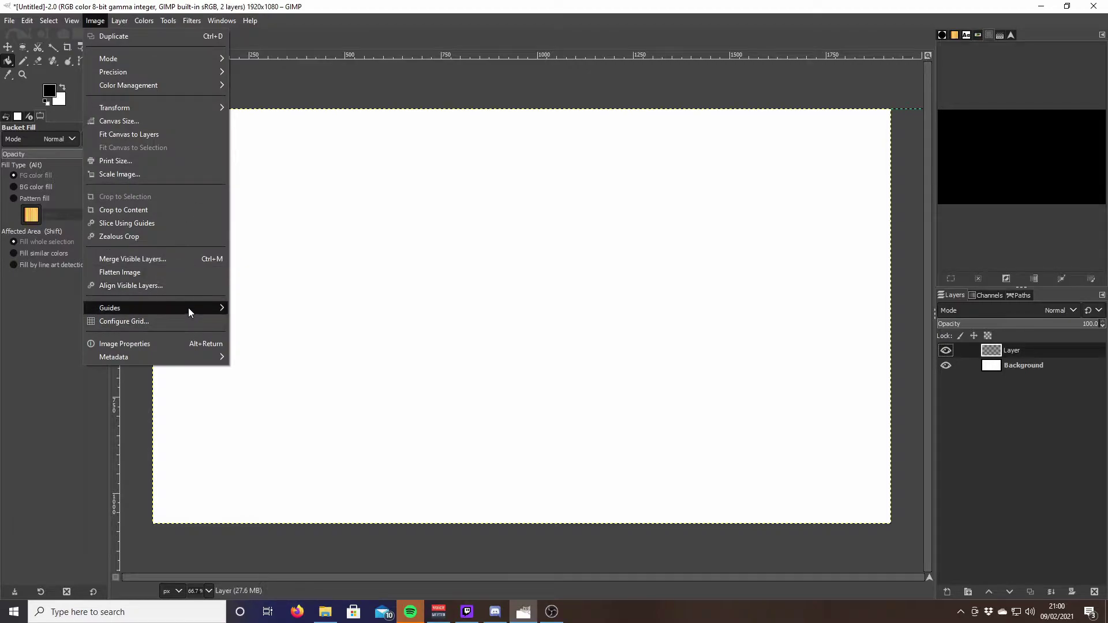
{"action": "mouse_move", "coordinate": [188, 306]}
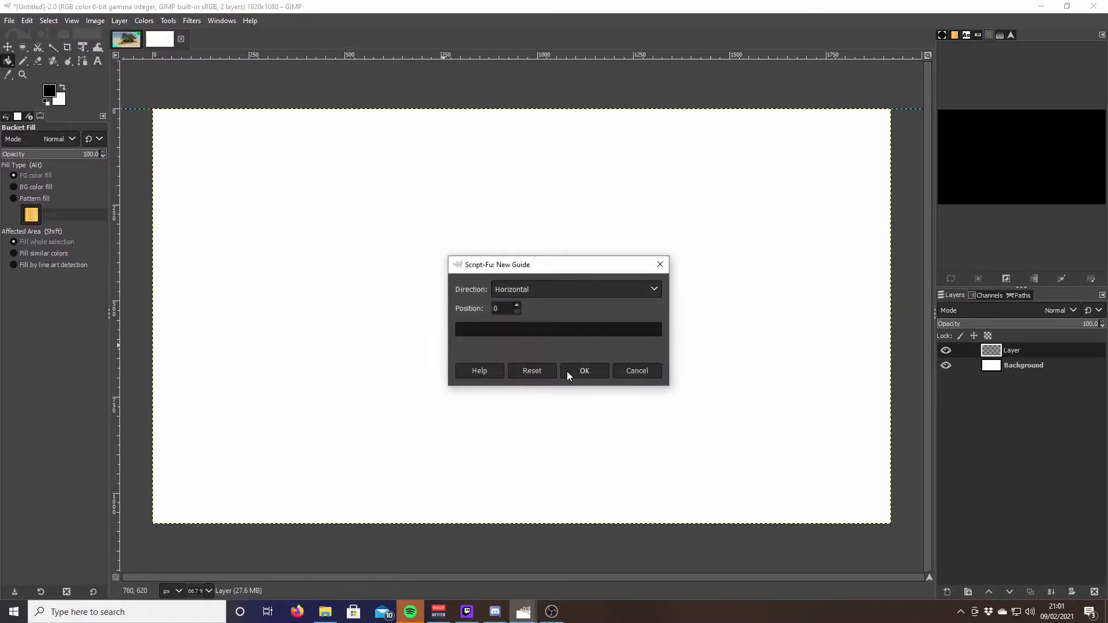
{"action": "left_click", "coordinate": [574, 368]}
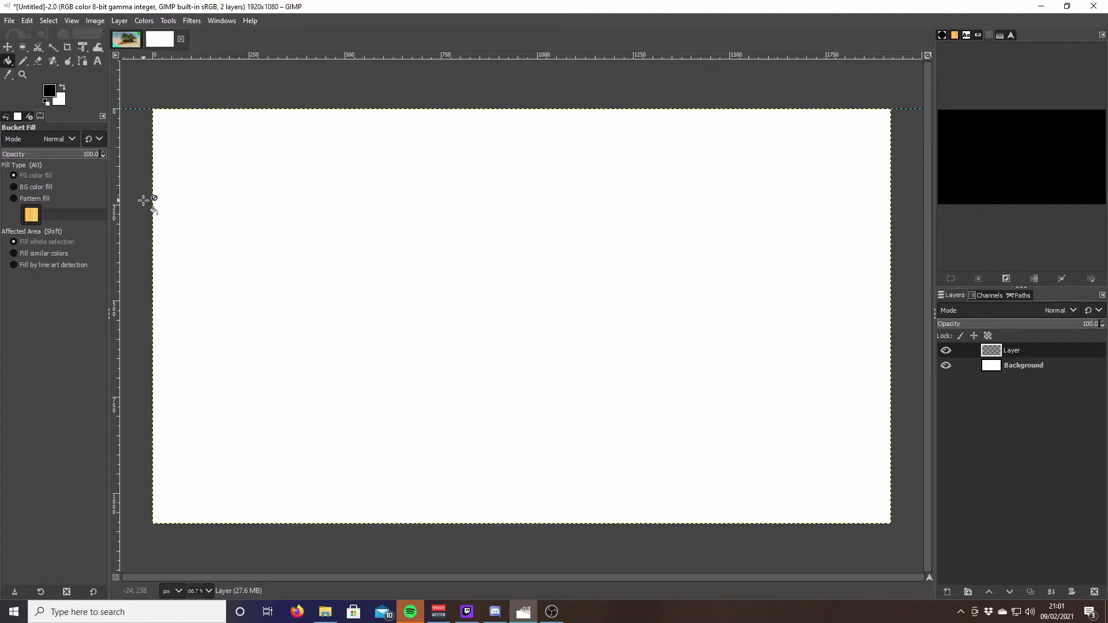
Move one horizontal guide to just inside the canvas's bottom edge and the other to just inside its top edge.
{"action": "left_click", "coordinate": [7, 46]}
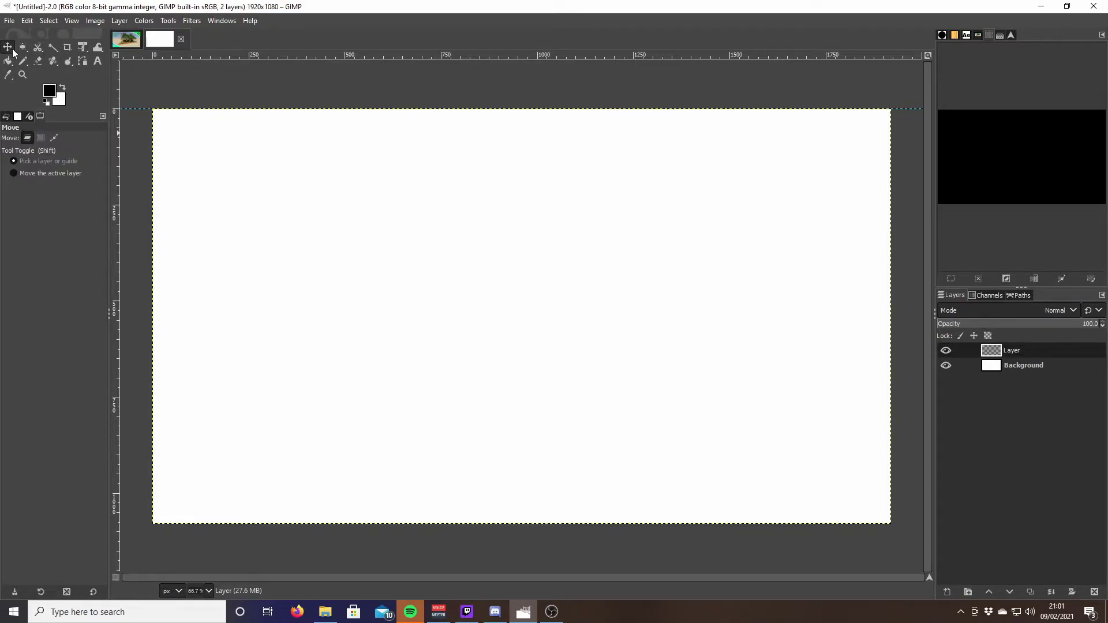
{"action": "left_click_drag", "start_coordinate": [146, 108], "coordinate": [151, 513]}
{"action": "left_click_drag", "start_coordinate": [132, 110], "coordinate": [136, 117]}
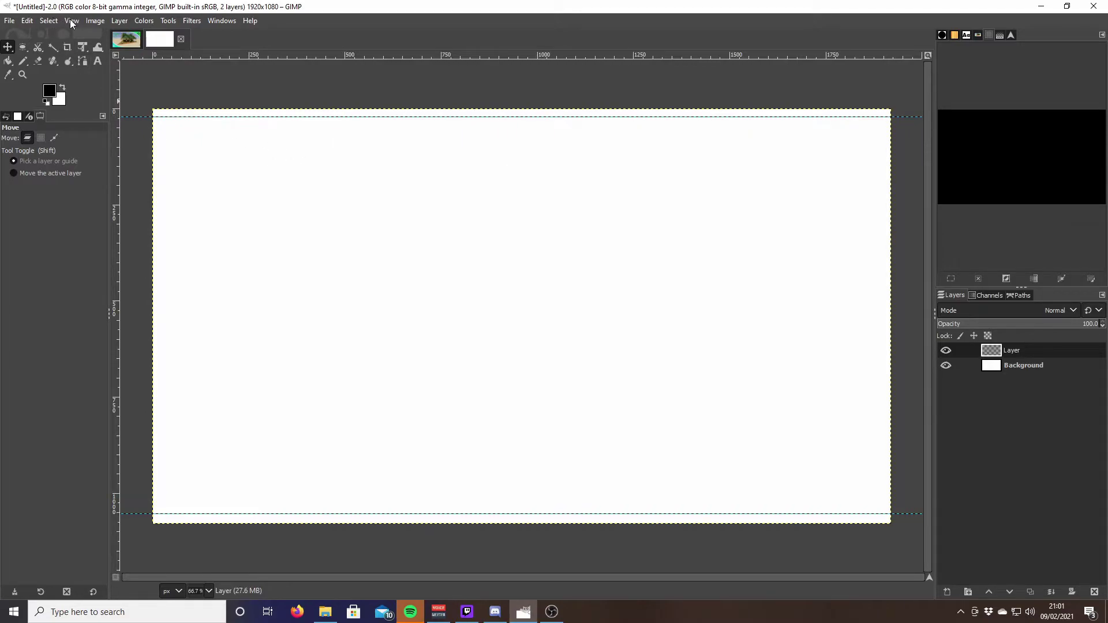
Add a vertical guide at position 0, on the canvas's left edge.
{"action": "left_click", "coordinate": [95, 21]}
{"action": "mouse_move", "coordinate": [151, 304]}
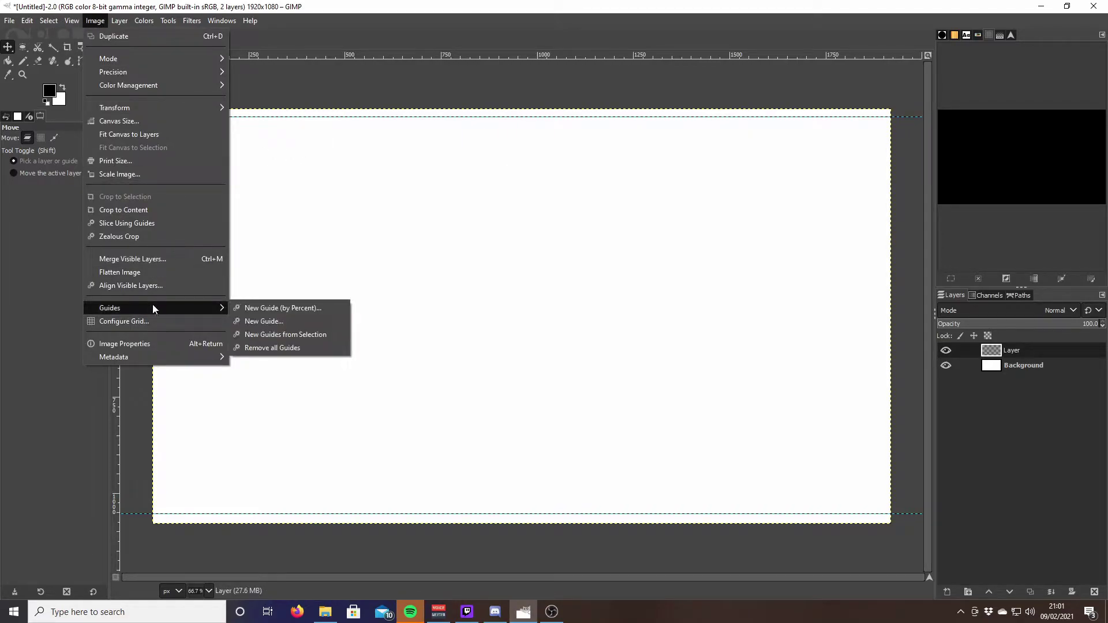
{"action": "left_click", "coordinate": [258, 321]}
{"action": "left_click", "coordinate": [653, 289]}
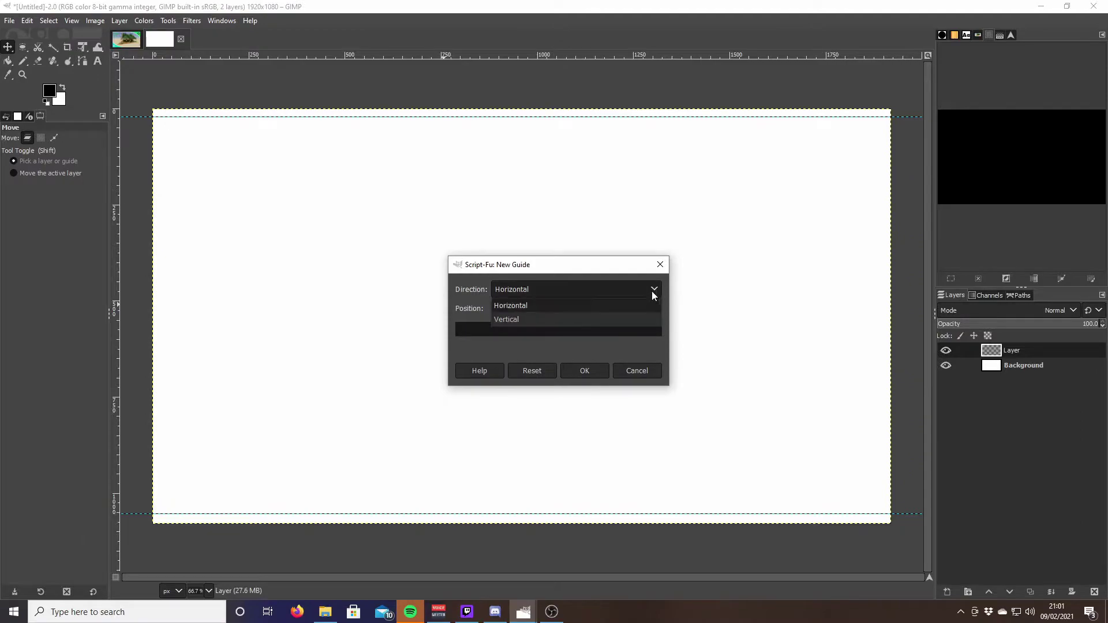
{"action": "left_click", "coordinate": [515, 317]}
{"action": "left_click", "coordinate": [597, 370]}
Add a second vertical guide at position 0 and move the two vertical guides to just inside the canvas's right and left edges.
{"action": "left_click", "coordinate": [101, 21]}
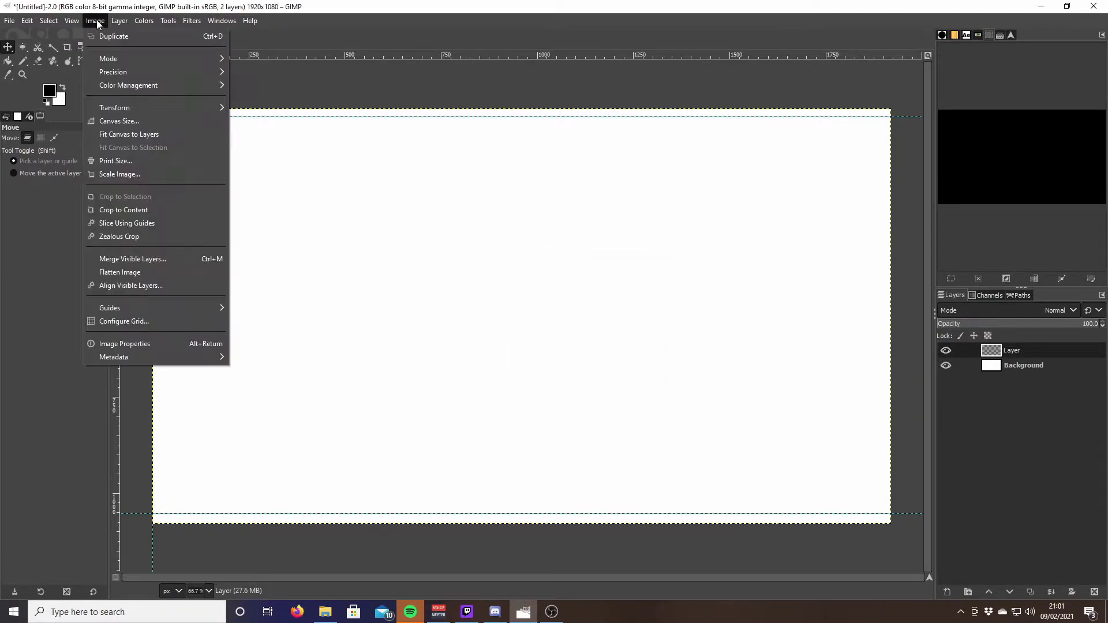
{"action": "mouse_move", "coordinate": [171, 307]}
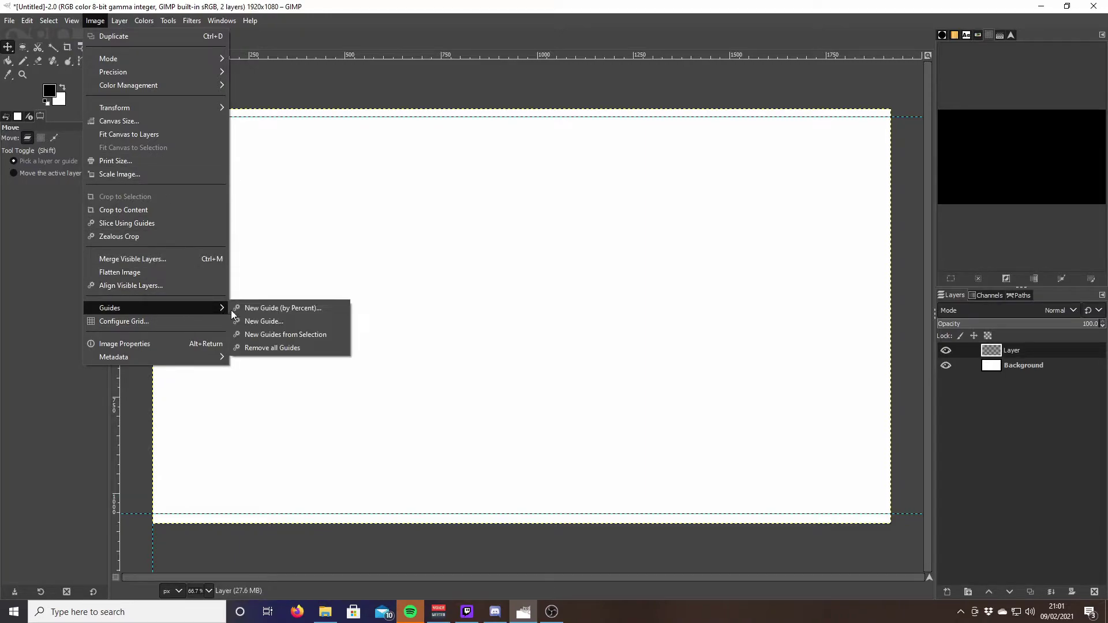
{"action": "left_click", "coordinate": [274, 321]}
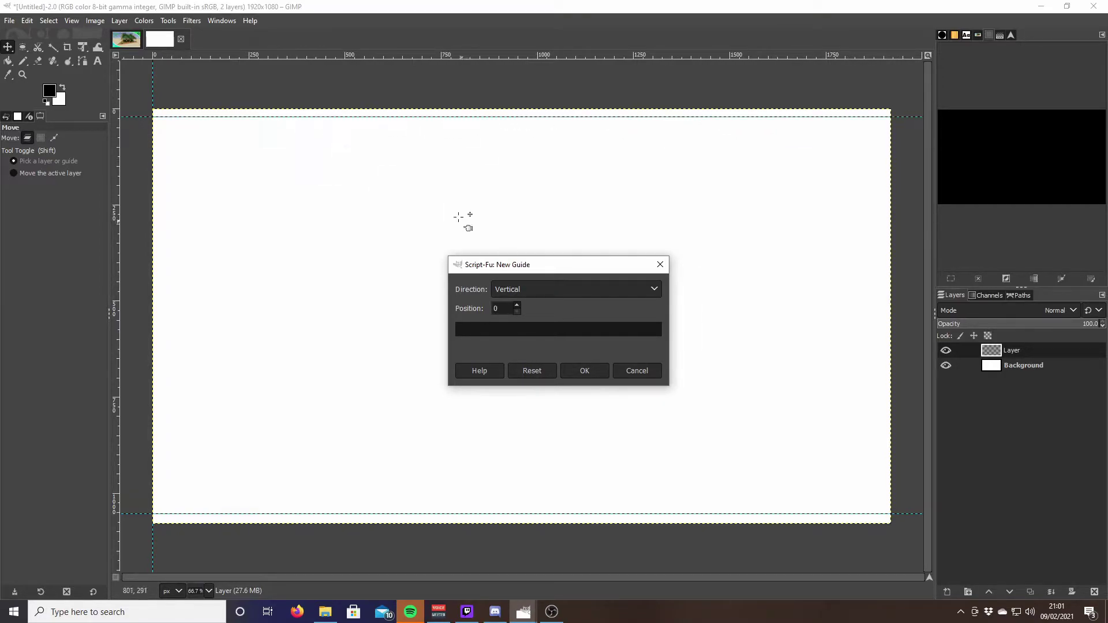
{"action": "left_click", "coordinate": [584, 372]}
{"action": "left_click_drag", "start_coordinate": [150, 88], "coordinate": [883, 99]}
{"action": "left_click_drag", "start_coordinate": [153, 84], "coordinate": [163, 85]}
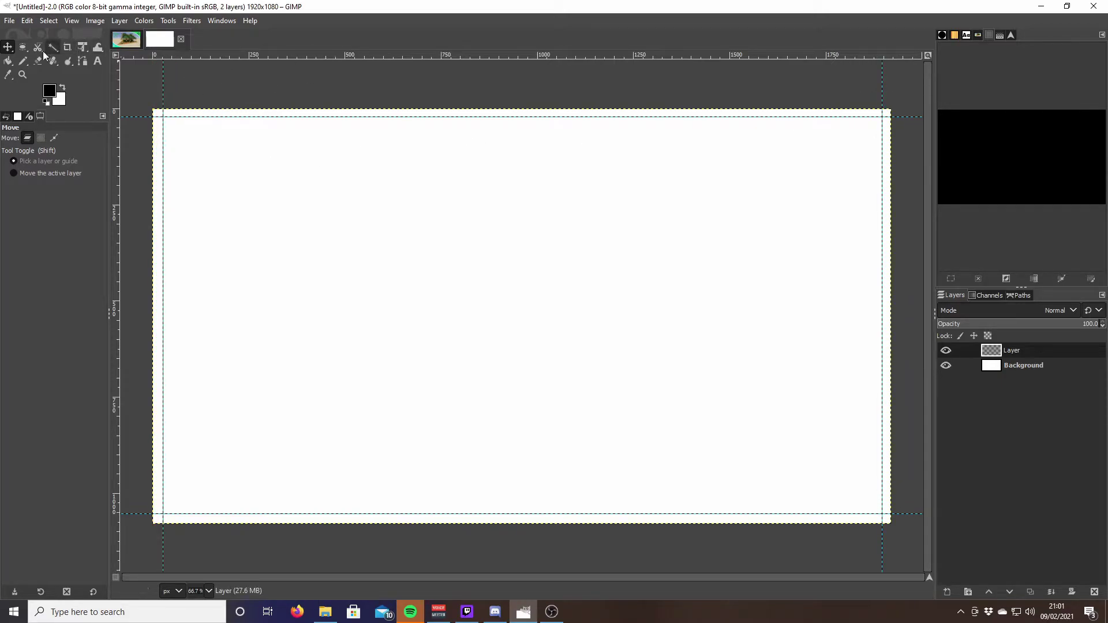
Make a rectangular selection of about 1869 × 1032 px along the four guides and invert it to select the outer margin.
{"action": "mouse_move", "coordinate": [23, 45]}
{"action": "left_click", "coordinate": [74, 48]}
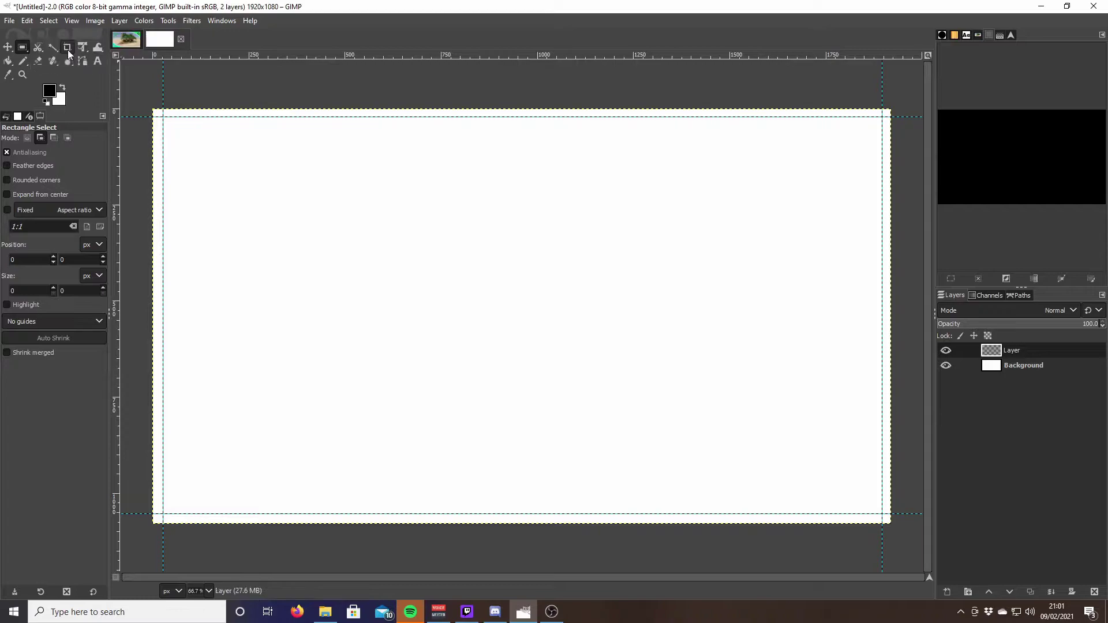
{"action": "left_click_drag", "start_coordinate": [163, 116], "coordinate": [881, 513]}
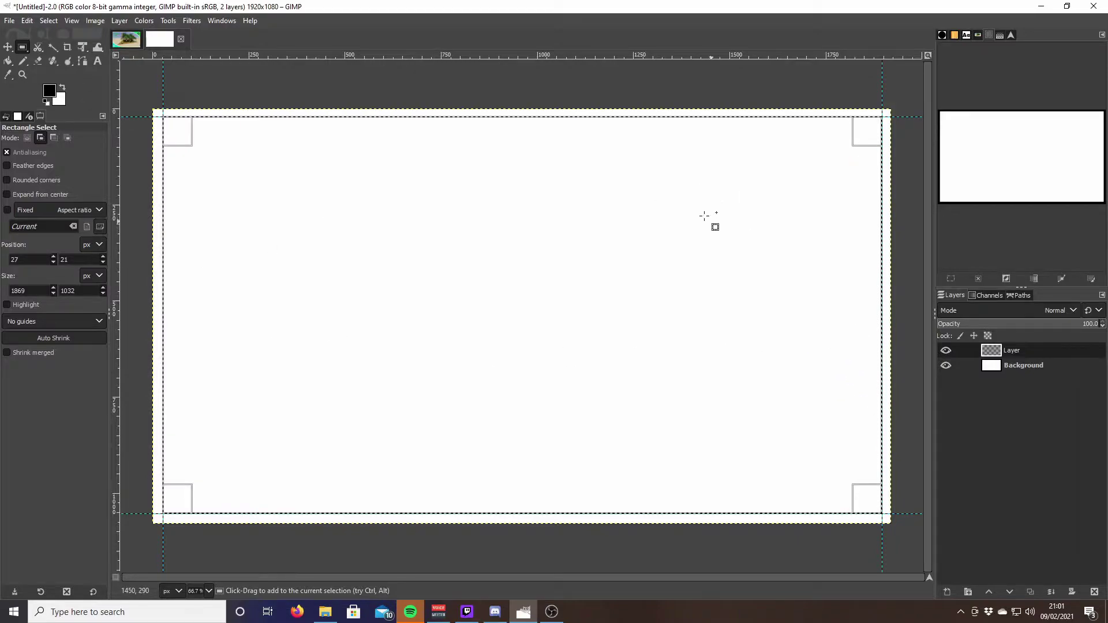
{"action": "left_click", "coordinate": [56, 22]}
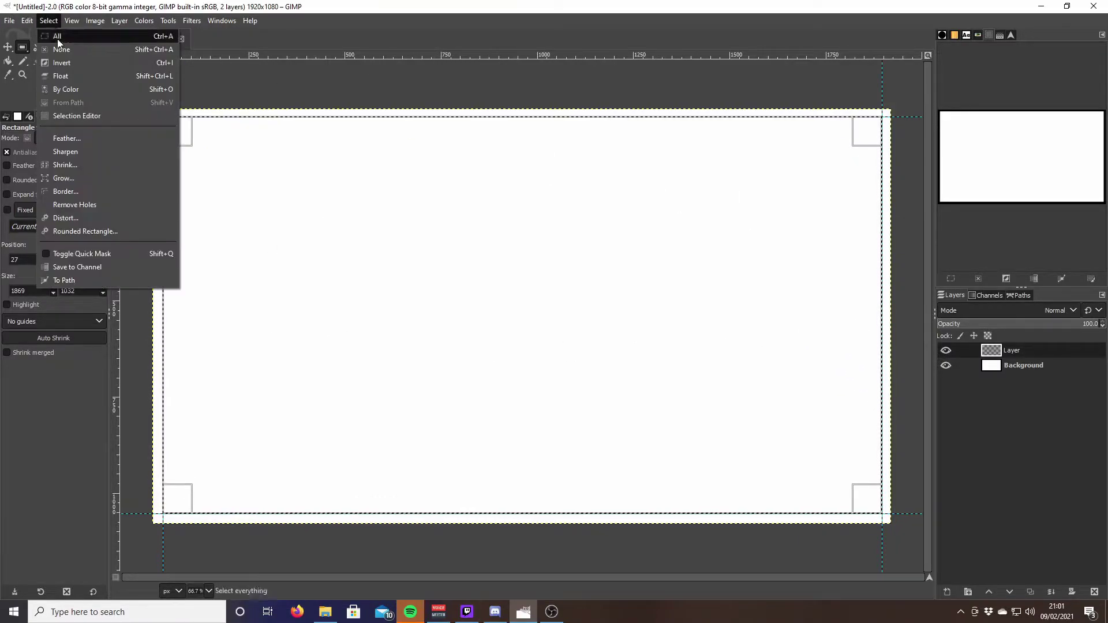
{"action": "left_click", "coordinate": [68, 63]}
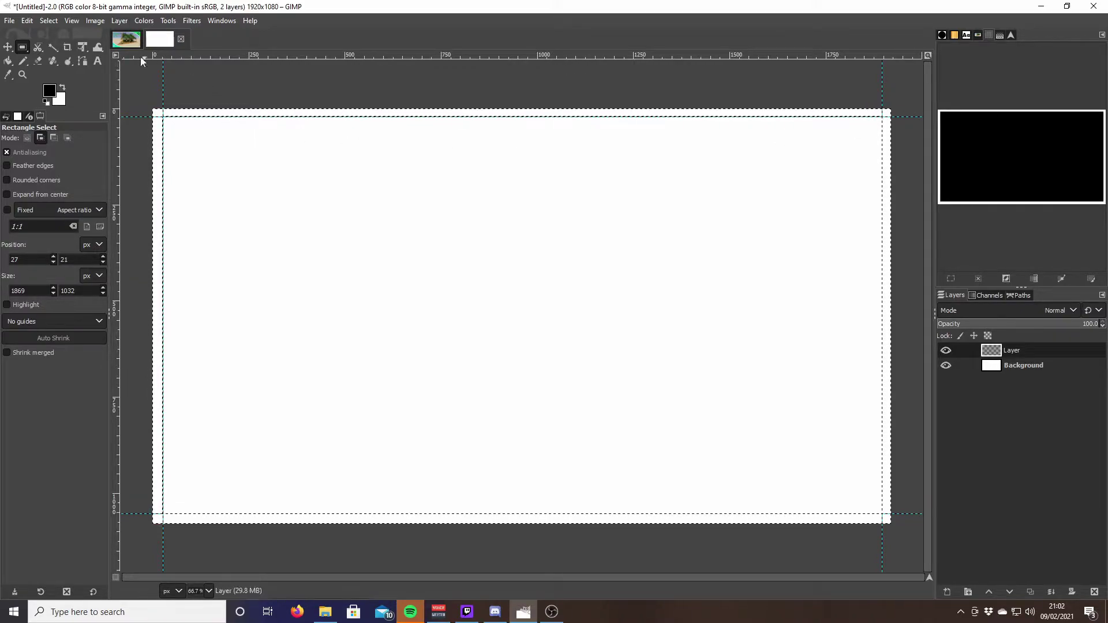
Set the foreground color to green 369233 and fill the selected margin with it on the transparent layer.
{"action": "left_click", "coordinate": [50, 91]}
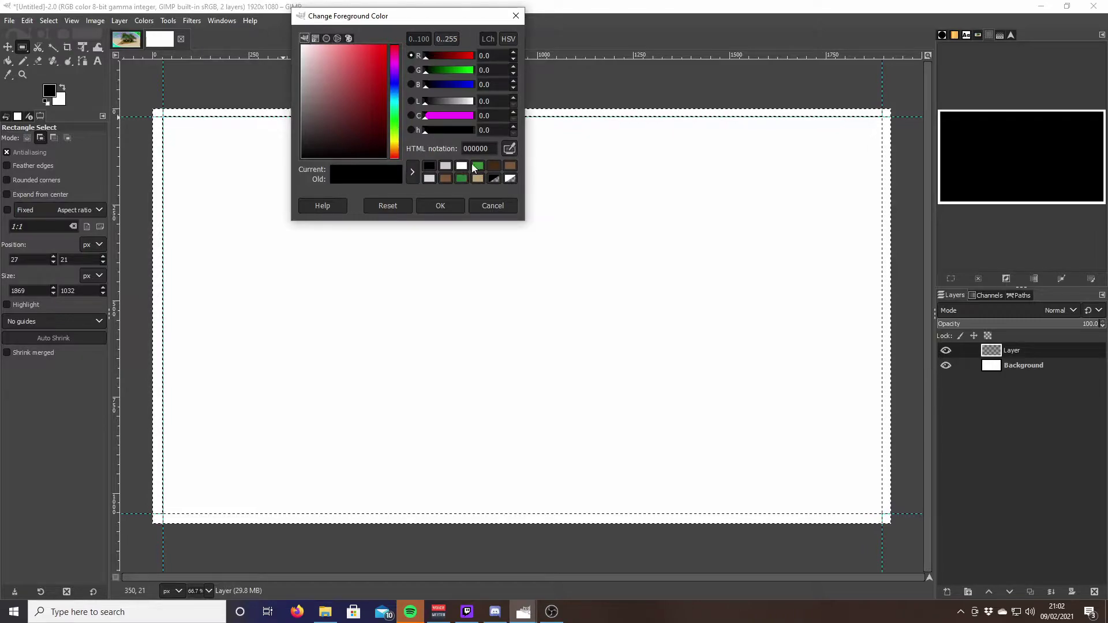
{"action": "left_click", "coordinate": [477, 166]}
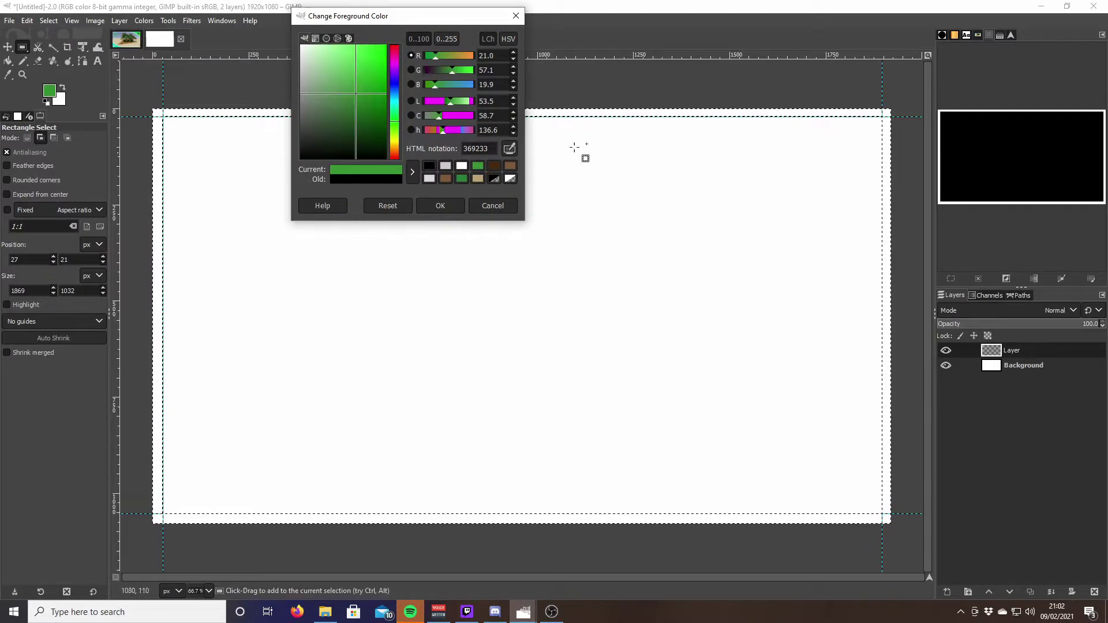
{"action": "left_click", "coordinate": [436, 207]}
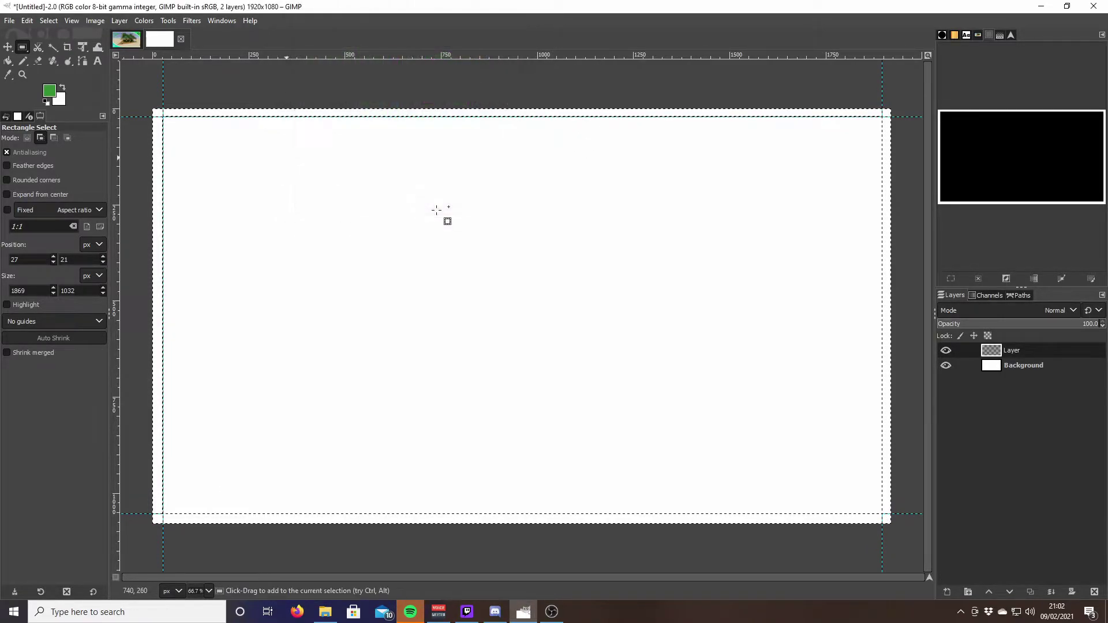
{"action": "left_click", "coordinate": [8, 61]}
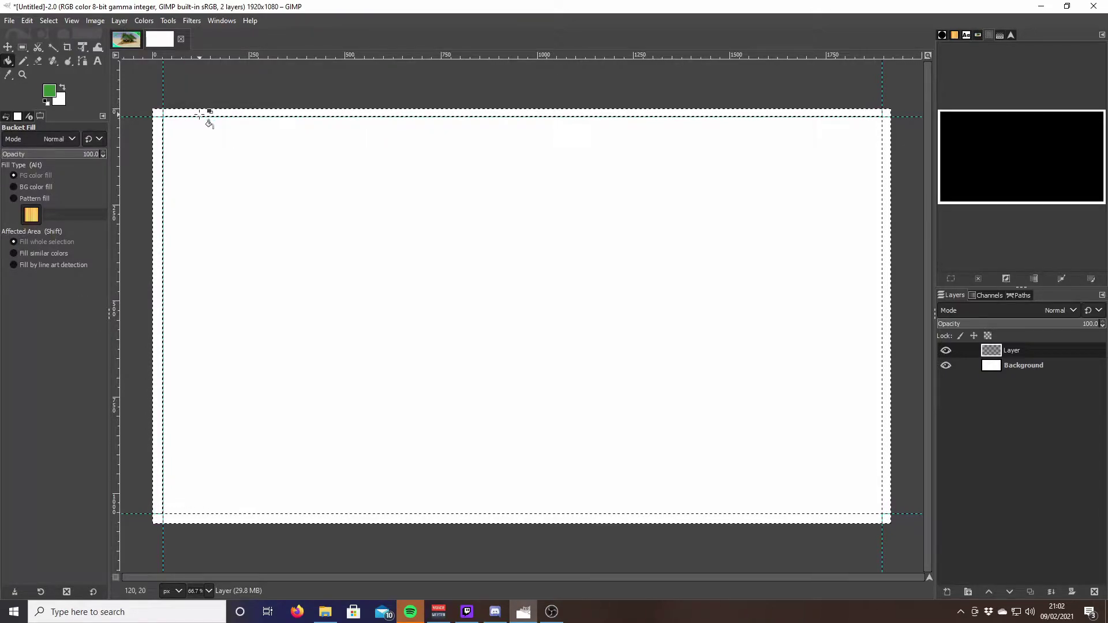
{"action": "left_click", "coordinate": [200, 113]}
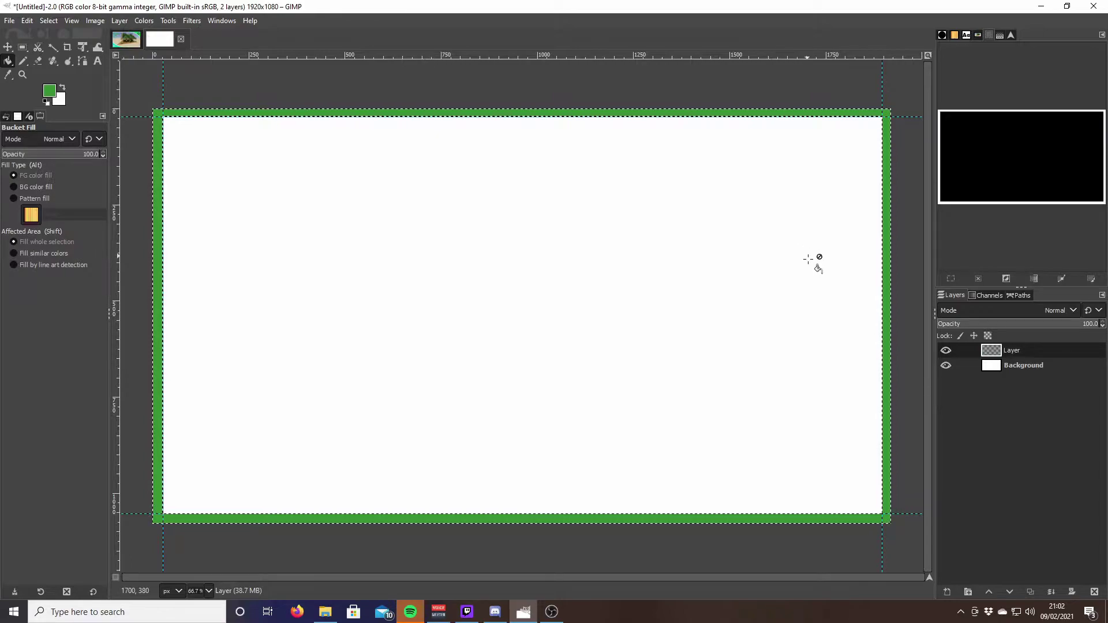
Check the example thumbnail, and add 2021-01-28_23.50.24.png from the .minecraft screenshots folder to the border image as a layer.
{"action": "left_click", "coordinate": [126, 39]}
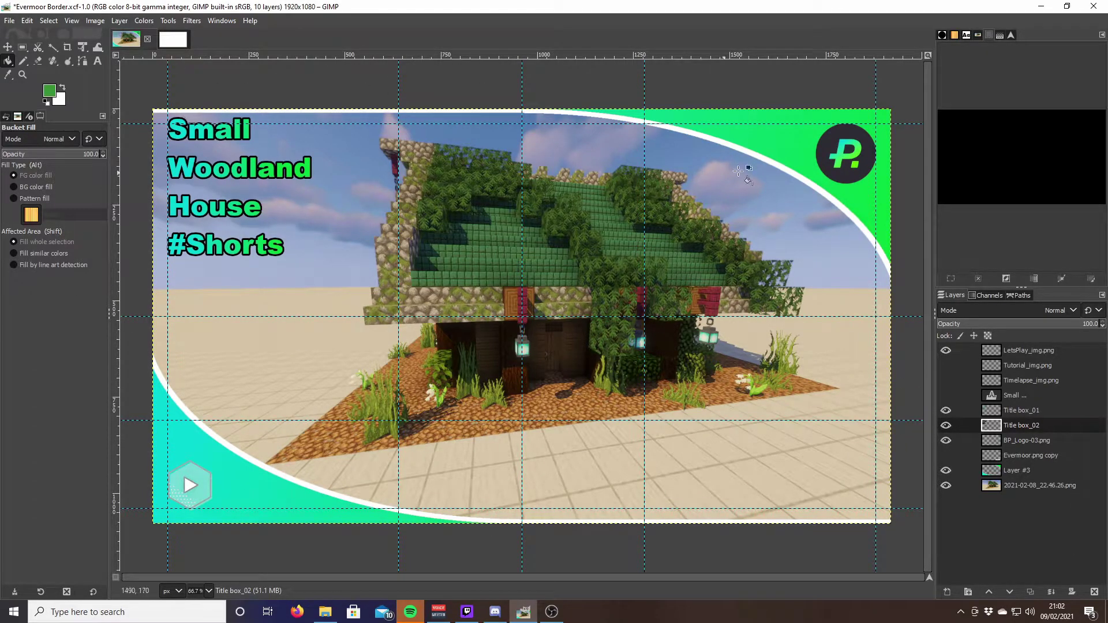
{"action": "left_click", "coordinate": [171, 40]}
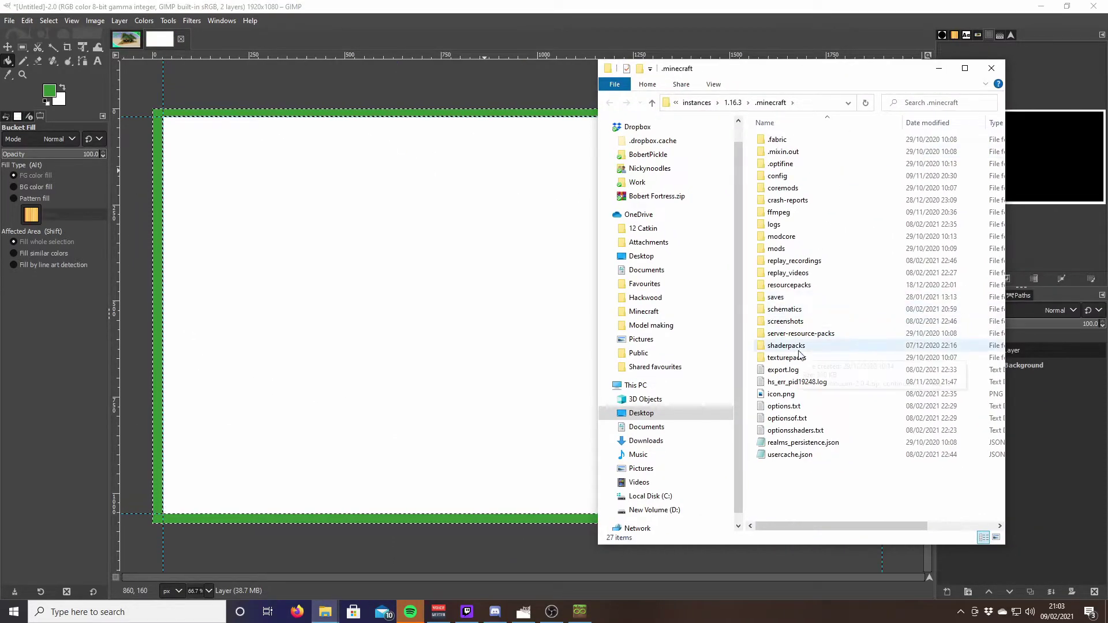
{"action": "double_click", "coordinate": [785, 321]}
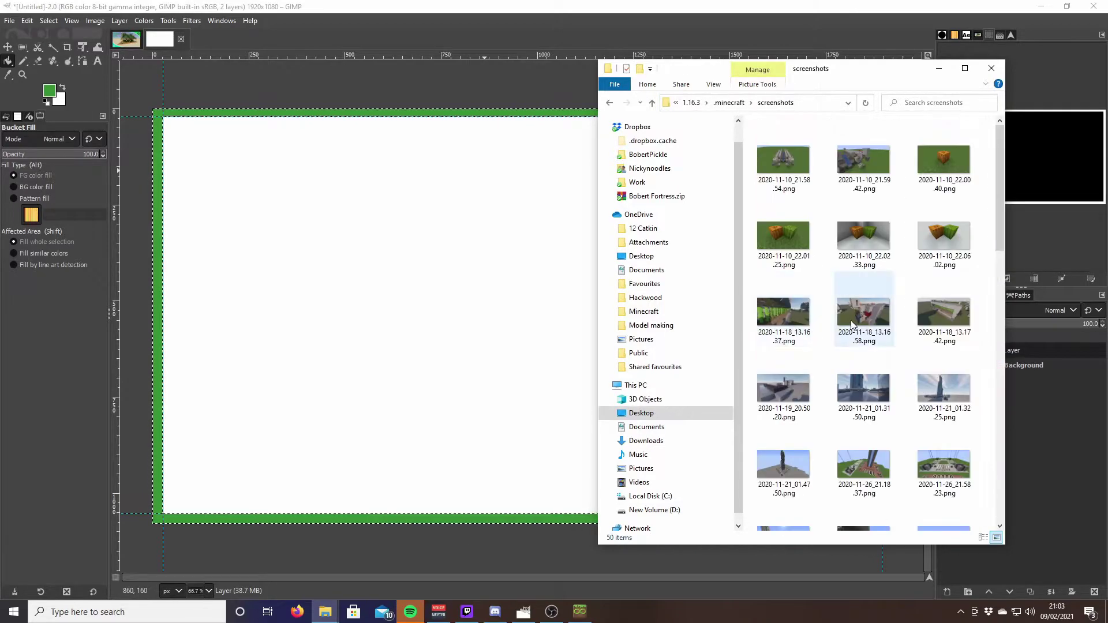
{"action": "scroll", "coordinate": [900, 319], "scroll_direction": "down", "scroll_amount": 8}
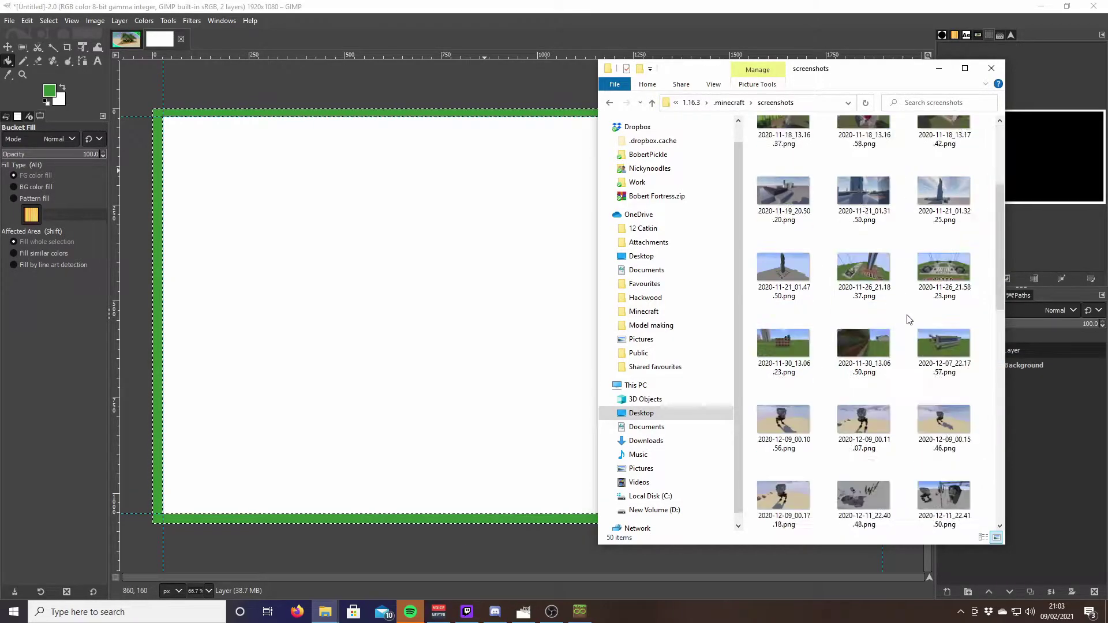
{"action": "scroll", "coordinate": [908, 321], "scroll_direction": "down", "scroll_amount": 2}
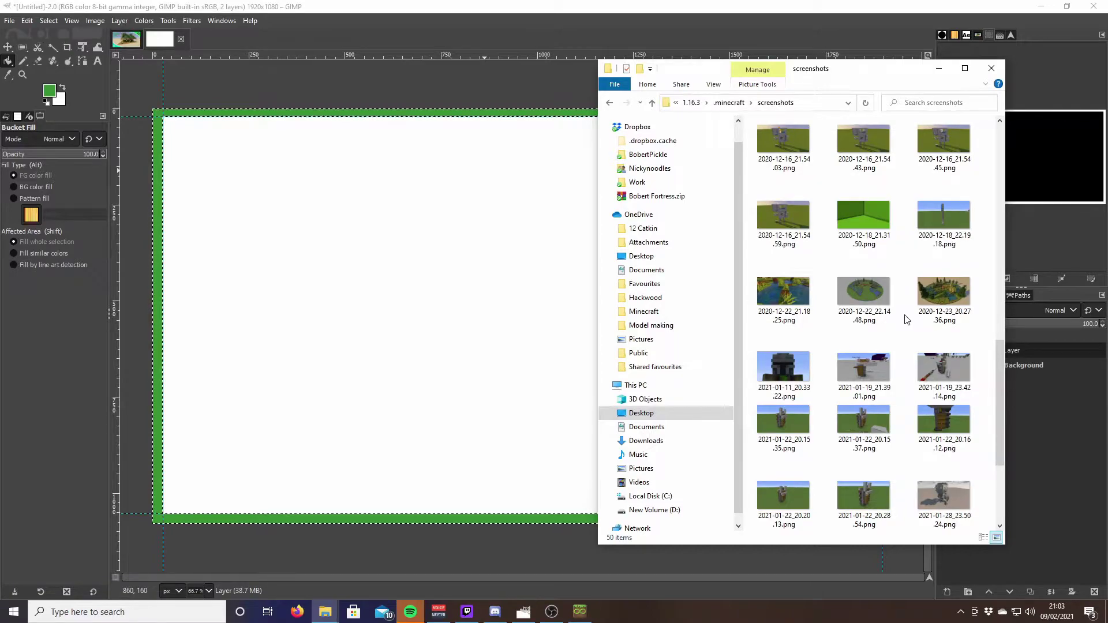
{"action": "scroll", "coordinate": [905, 319], "scroll_direction": "down", "scroll_amount": 2}
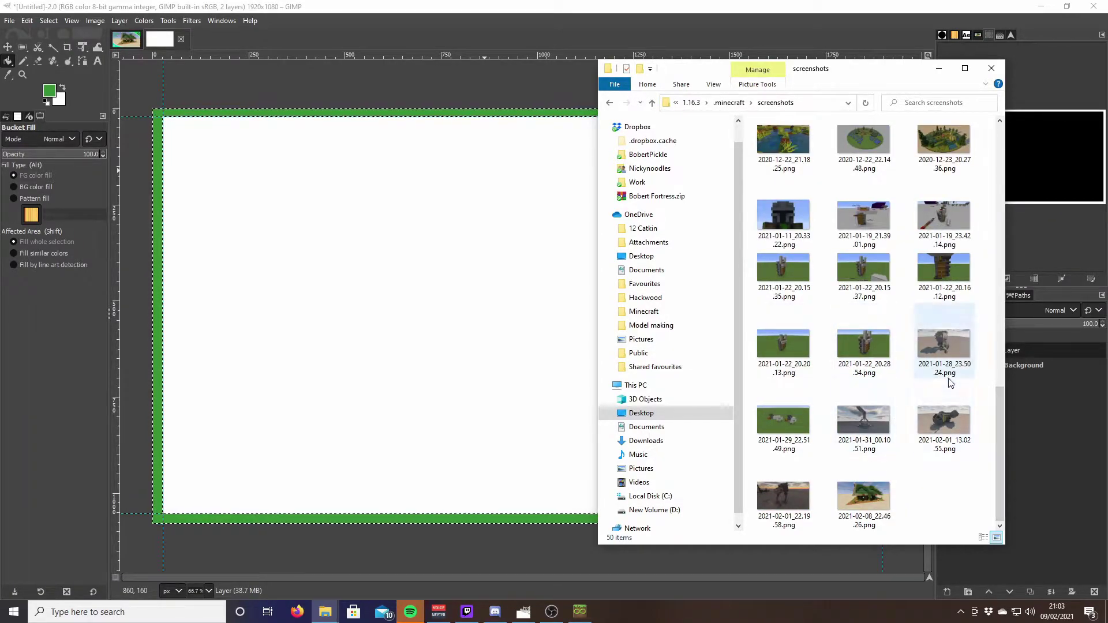
{"action": "left_click_drag", "start_coordinate": [937, 346], "coordinate": [450, 307]}
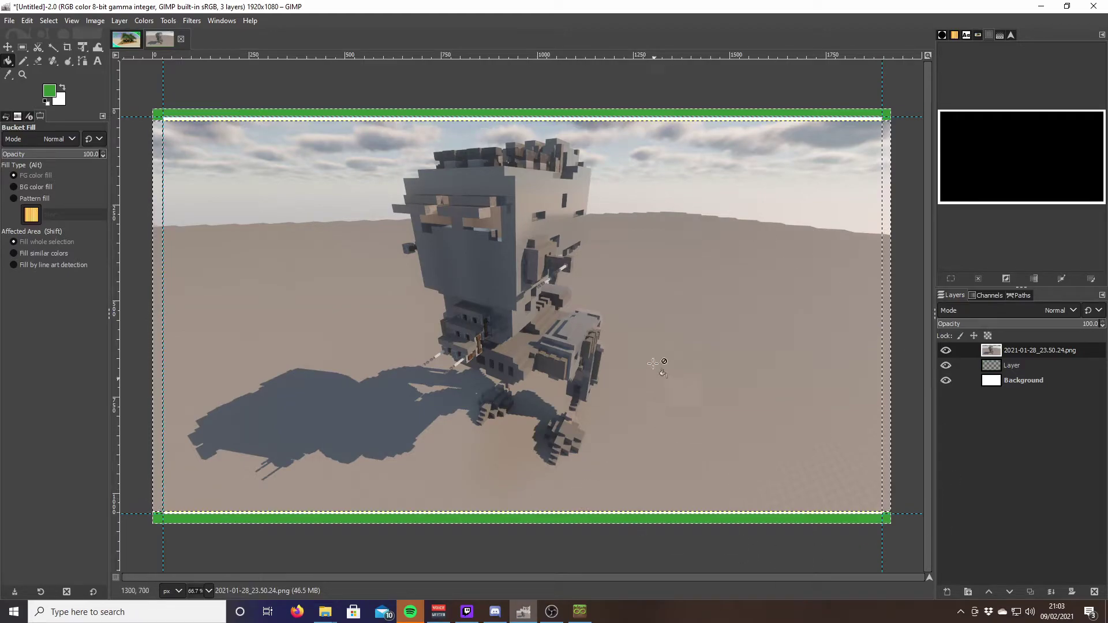
Scale the screenshot layer to 1920 × 1080 px without keeping proportions and place it below the green border layer.
{"action": "right_click", "coordinate": [1033, 351]}
{"action": "left_click", "coordinate": [972, 201]}
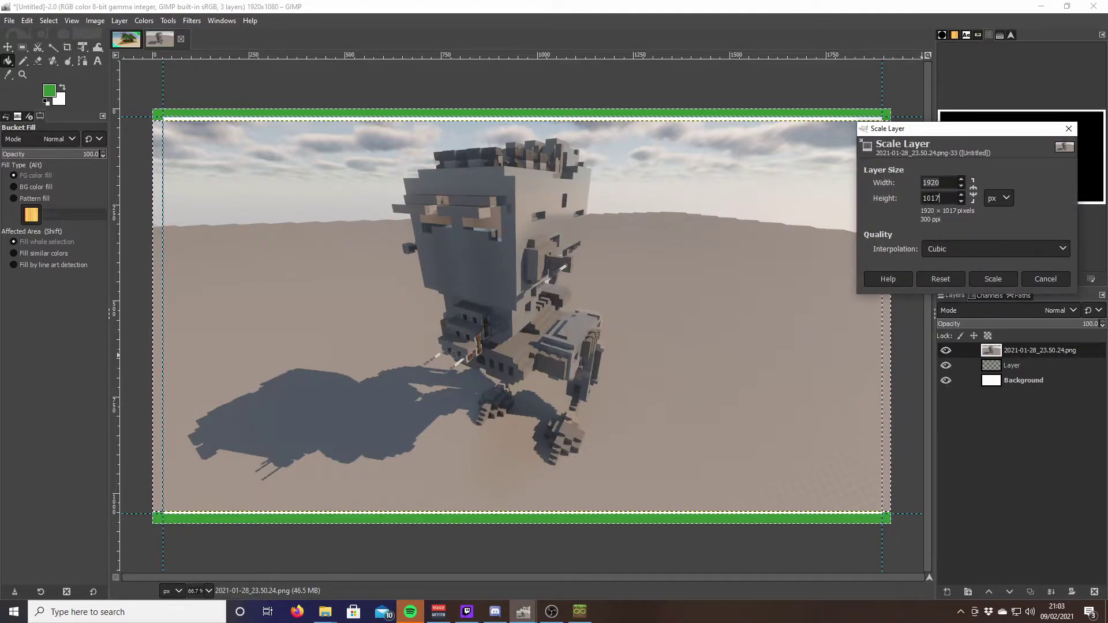
{"action": "type", "text": "80"}
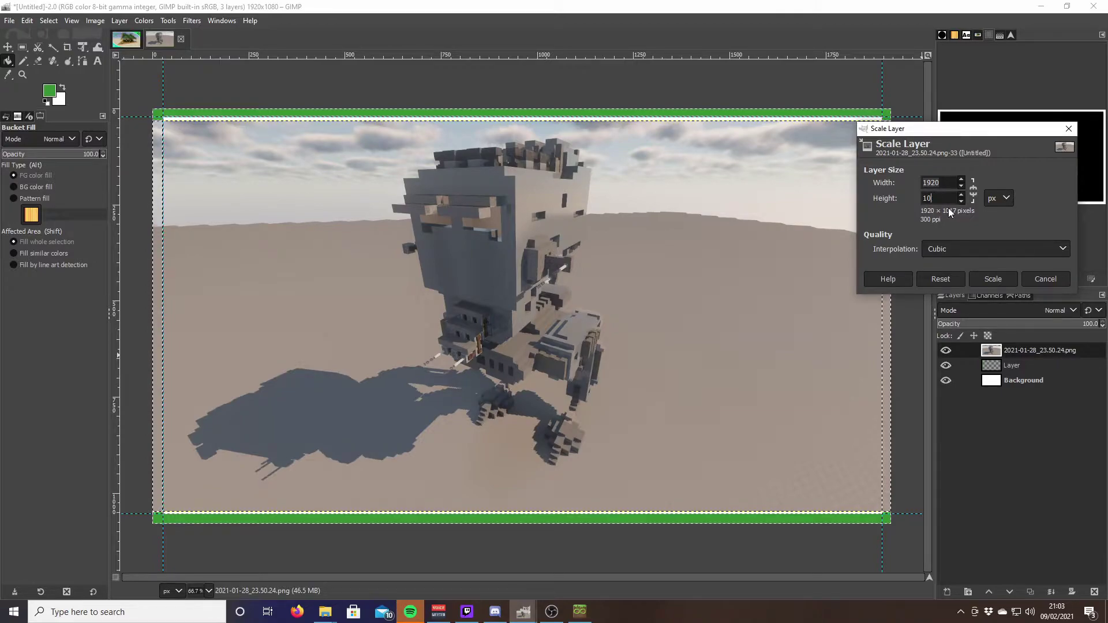
{"action": "left_click", "coordinate": [999, 278]}
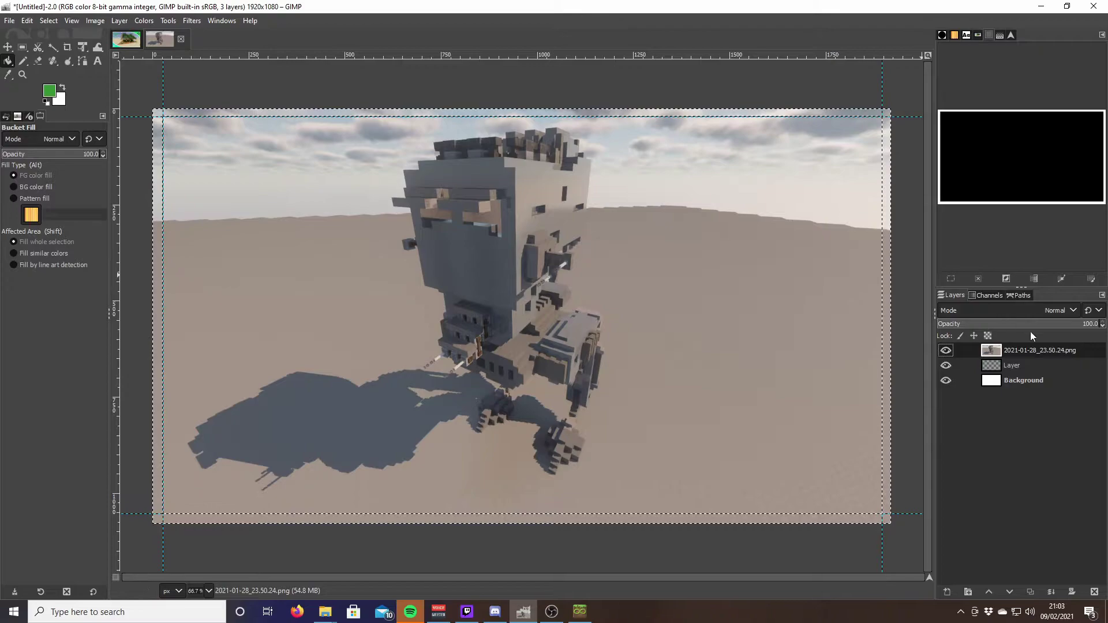
{"action": "left_click_drag", "start_coordinate": [1047, 350], "coordinate": [1051, 374]}
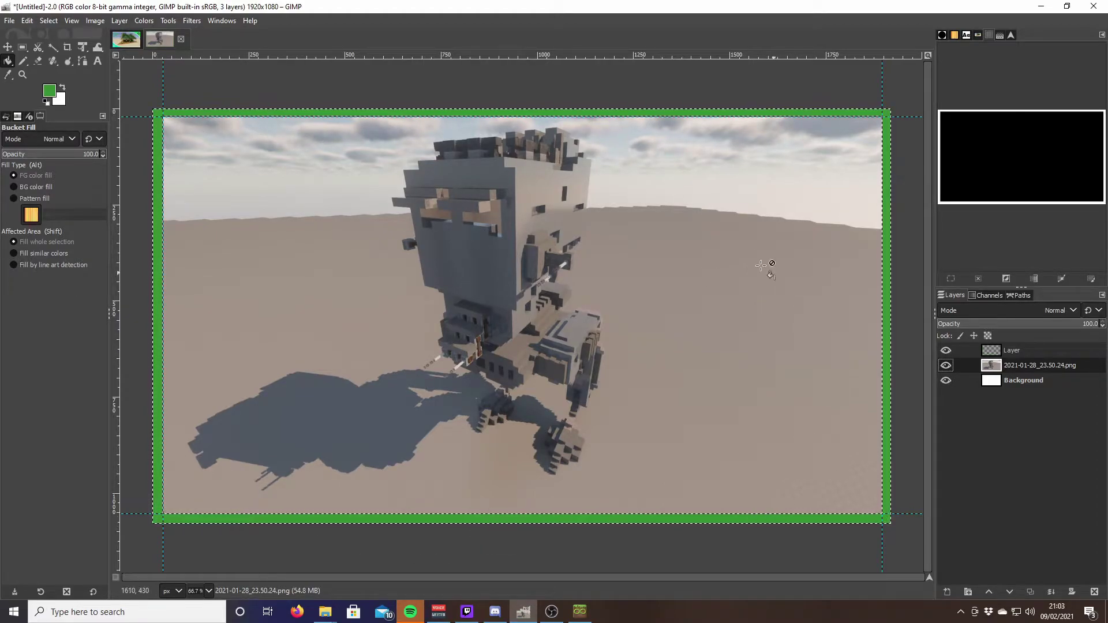
Add the text "AT-ST Build" in green Arial Heavy 70 px near the canvas's upper-left corner, with a Dynamic text box.
{"action": "left_click", "coordinate": [97, 62]}
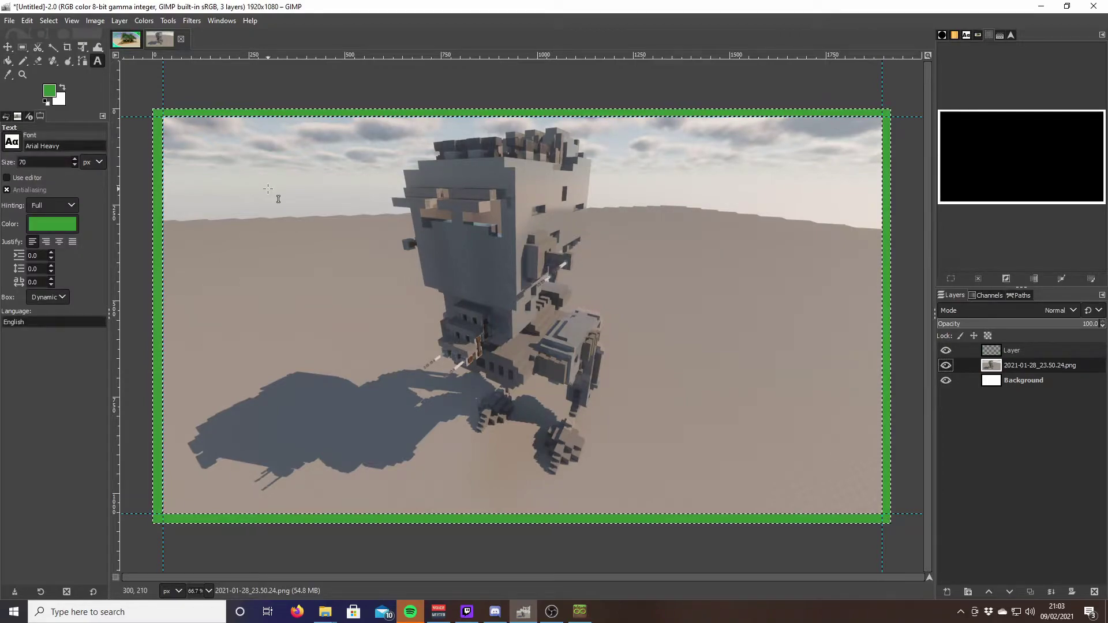
{"action": "left_click_drag", "start_coordinate": [190, 141], "coordinate": [364, 201]}
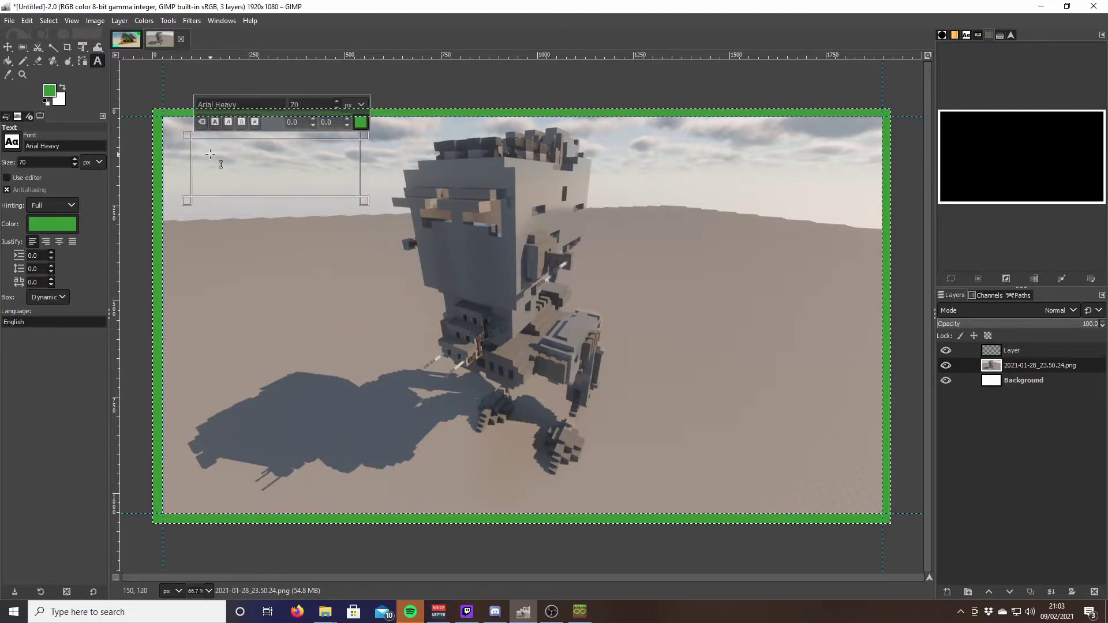
{"action": "type", "text": "A"}
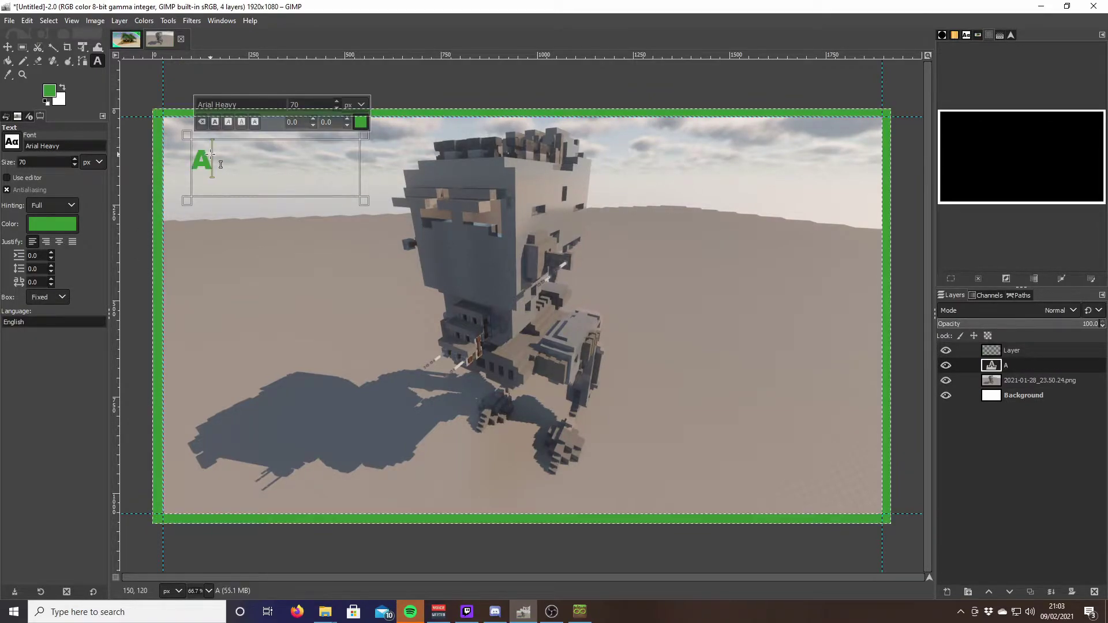
{"action": "type", "text": "T-"}
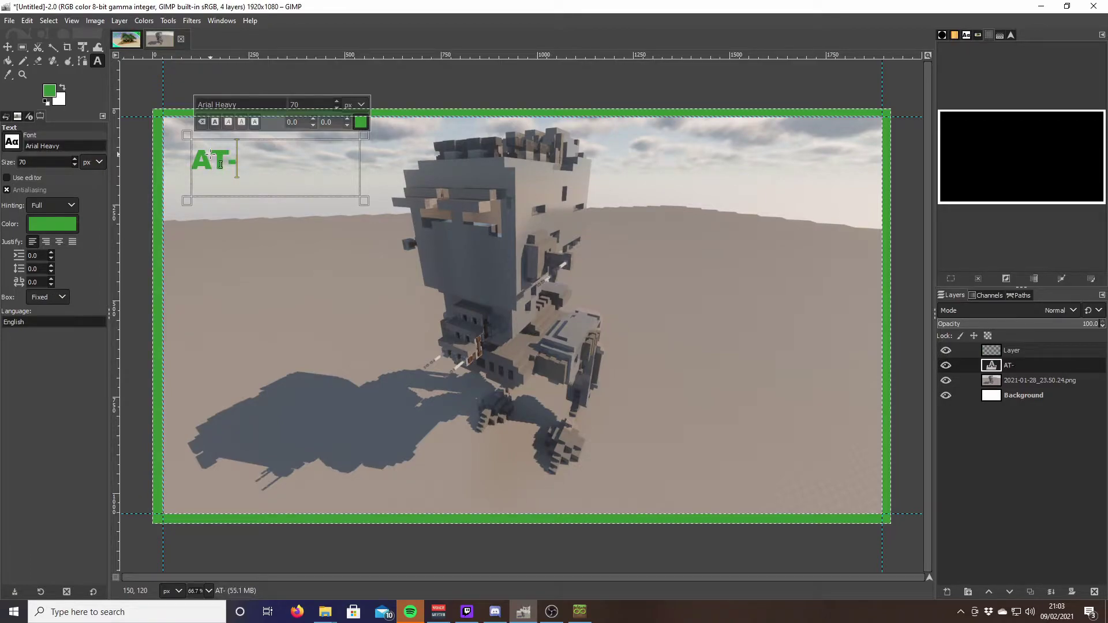
{"action": "type", "text": "ST Build"}
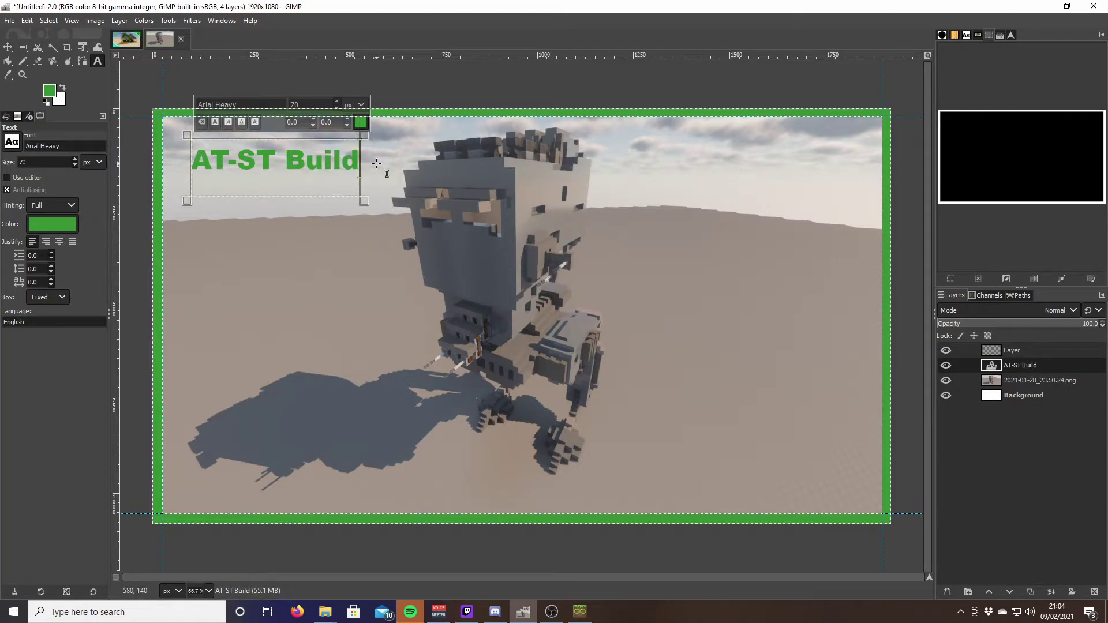
{"action": "left_click", "coordinate": [57, 298]}
{"action": "left_click", "coordinate": [60, 313]}
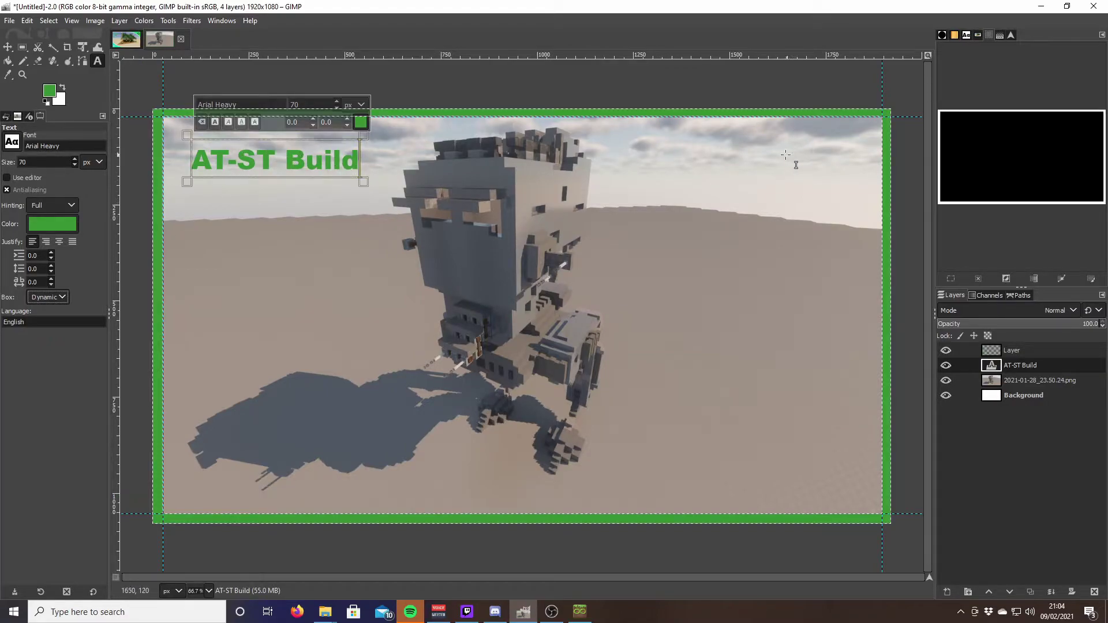
Create a path from the "AT-ST Build" text layer.
{"action": "left_click", "coordinate": [7, 47]}
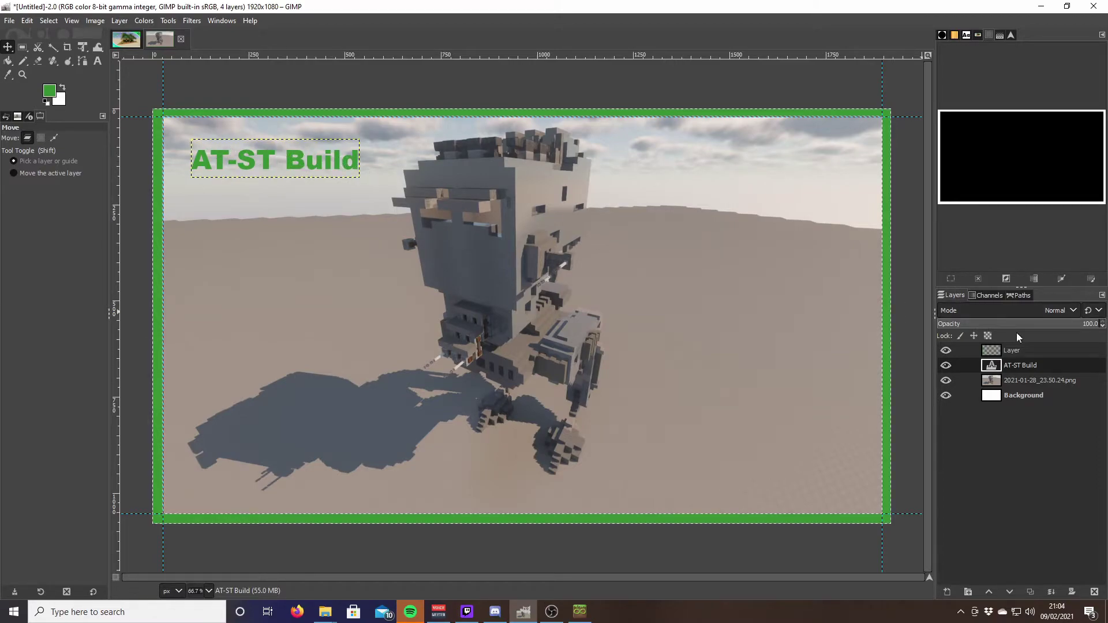
{"action": "right_click", "coordinate": [1065, 368]}
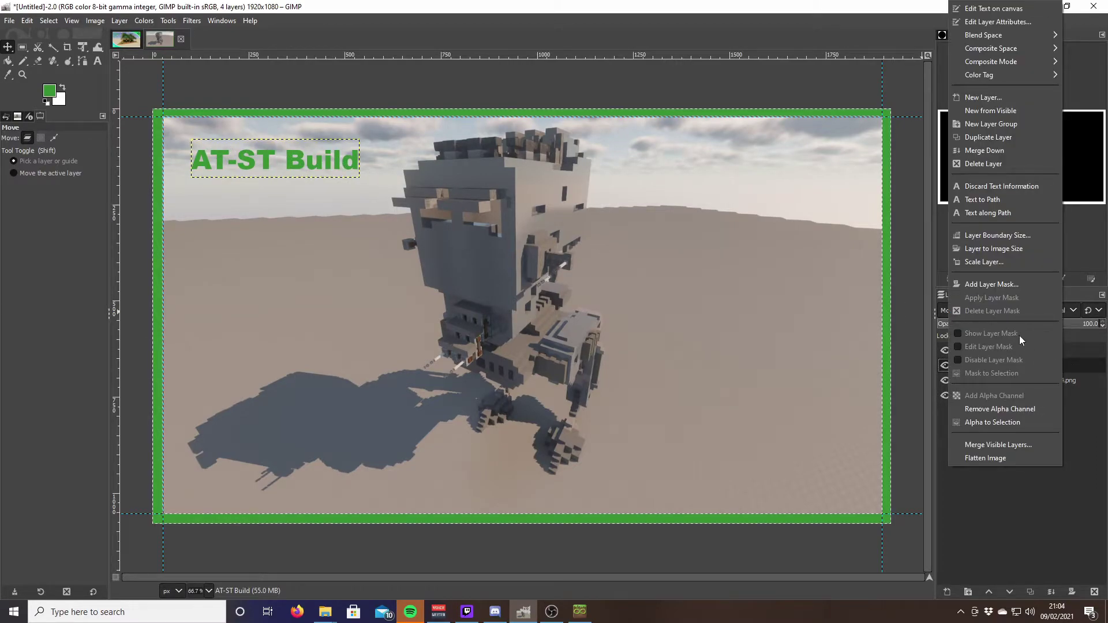
{"action": "left_click", "coordinate": [990, 199]}
Add a 1920 × 1080 px transparent layer named "teaxt 1" directly above the "AT-ST Build" text layer.
{"action": "right_click", "coordinate": [1025, 427]}
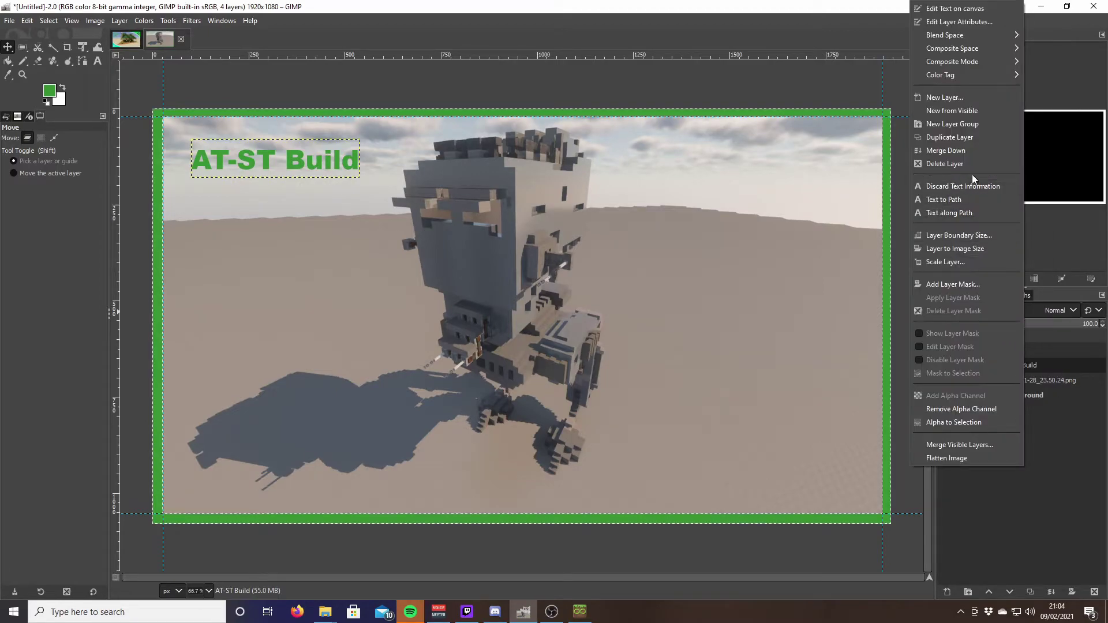
{"action": "left_click", "coordinate": [946, 95]}
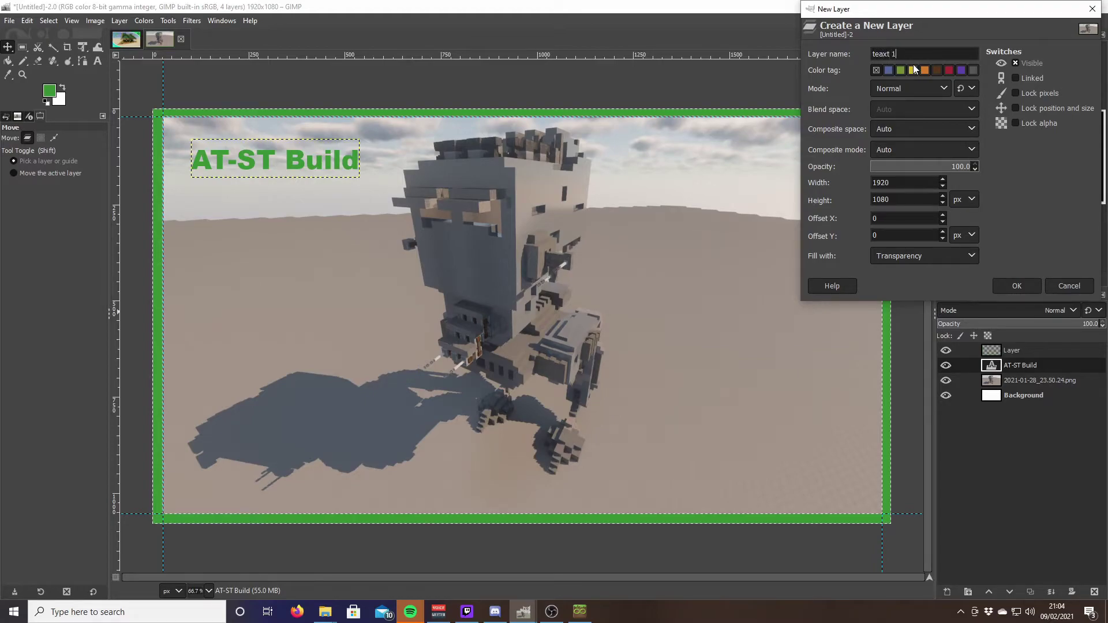
{"action": "key", "text": "Return"}
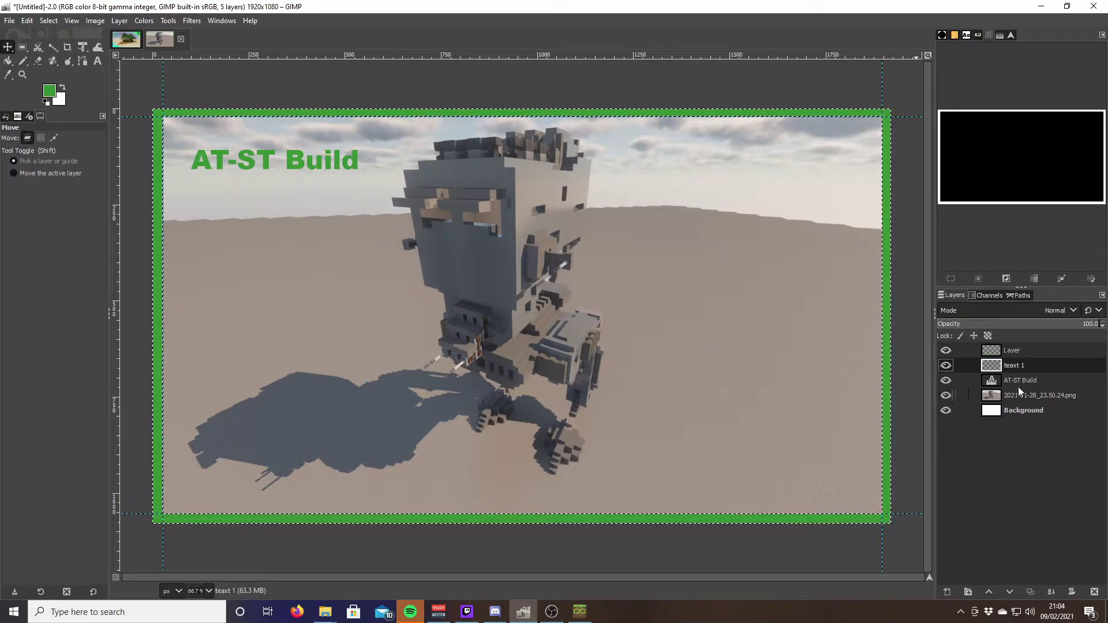
Add a 1920 × 1080 px transparent layer named "text 2" directly above the "teaxt 1" layer.
{"action": "right_click", "coordinate": [1027, 366]}
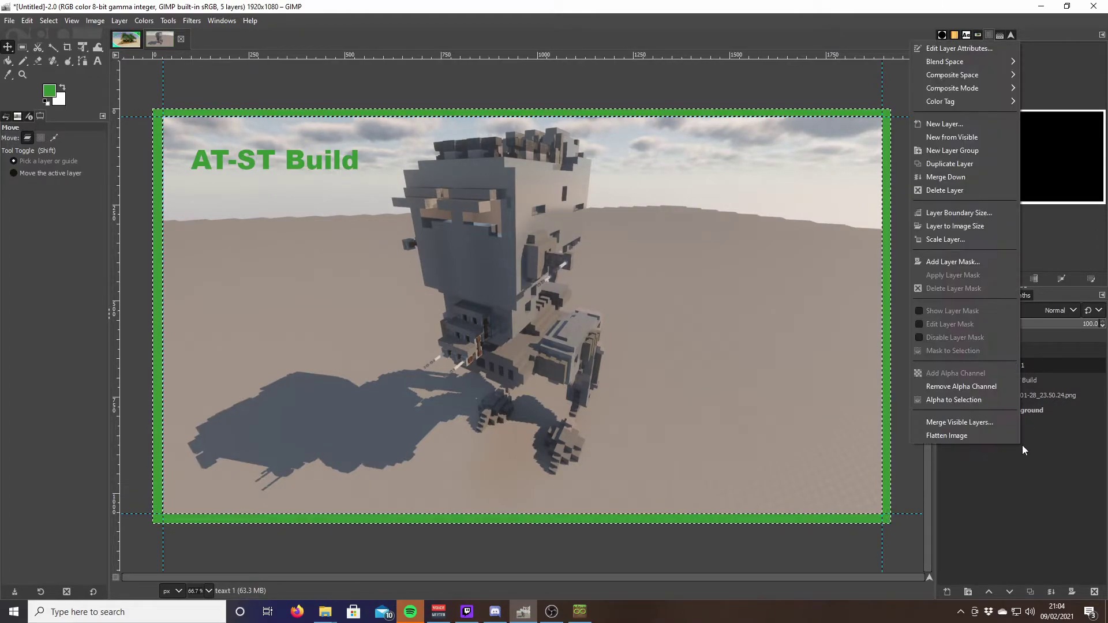
{"action": "left_click", "coordinate": [950, 126]}
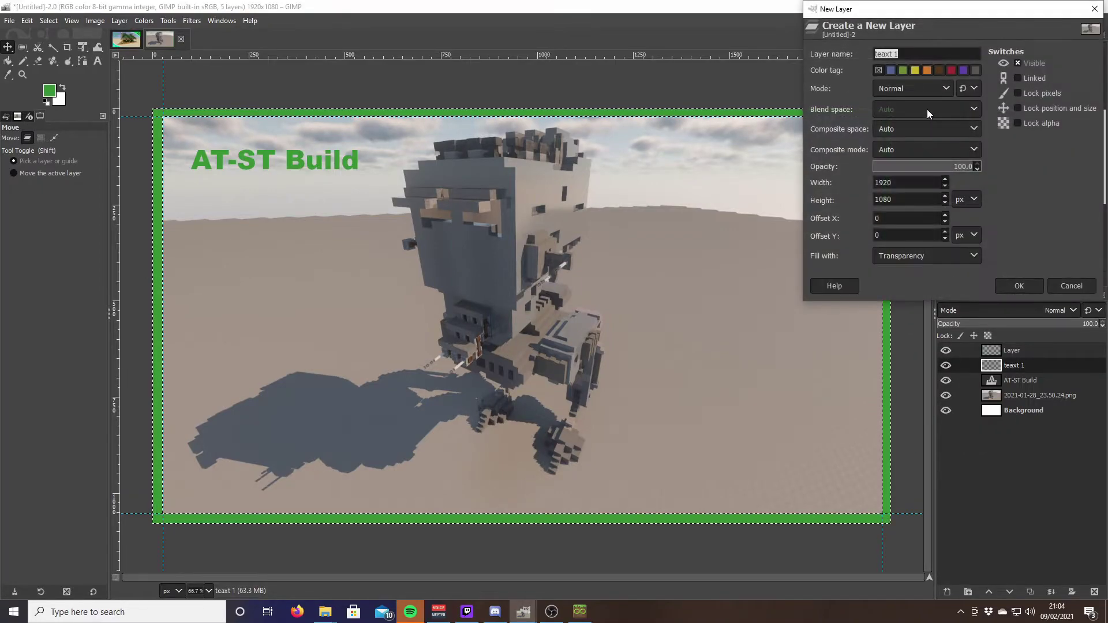
{"action": "left_click", "coordinate": [907, 52]}
{"action": "key", "text": "BackSpace"}
{"action": "key", "text": "BackSpace"}
{"action": "key", "text": "BackSpace"}
{"action": "type", "text": "ext 2"}
{"action": "left_click", "coordinate": [1019, 286]}
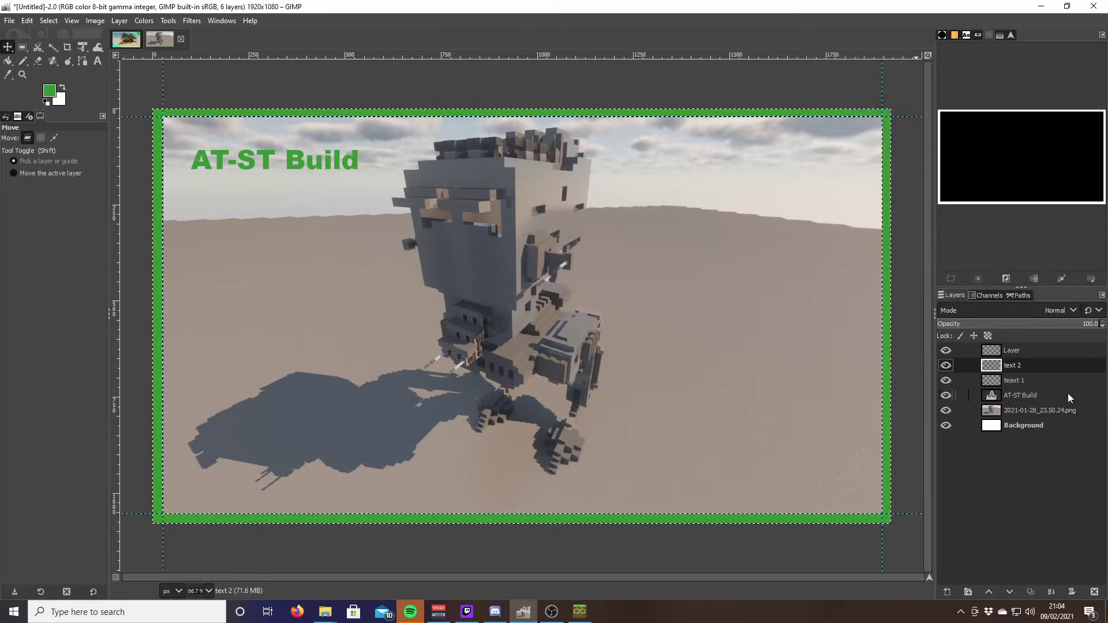
Create another path from the "AT-ST Build" text layer and add that path to the current border selection.
{"action": "right_click", "coordinate": [1015, 397]}
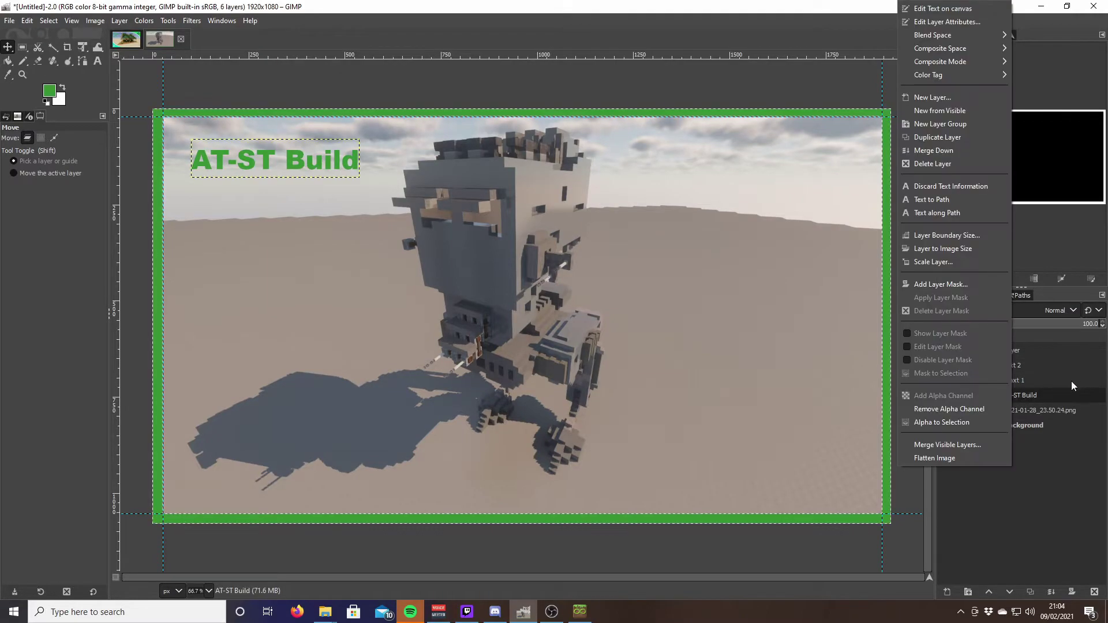
{"action": "left_click", "coordinate": [936, 200]}
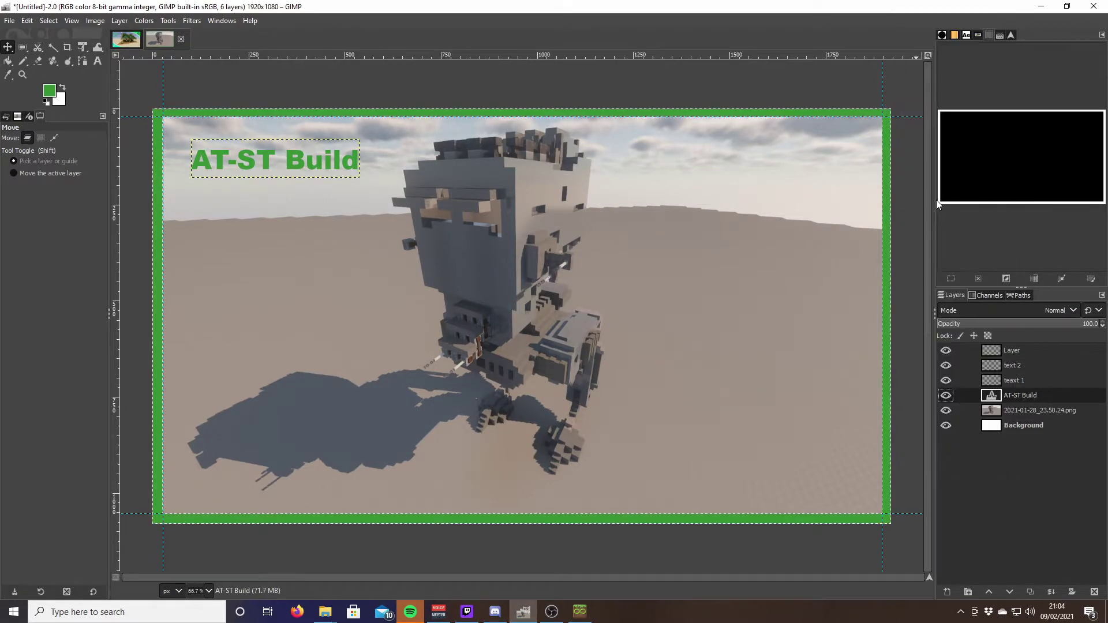
{"action": "left_click", "coordinate": [1020, 381]}
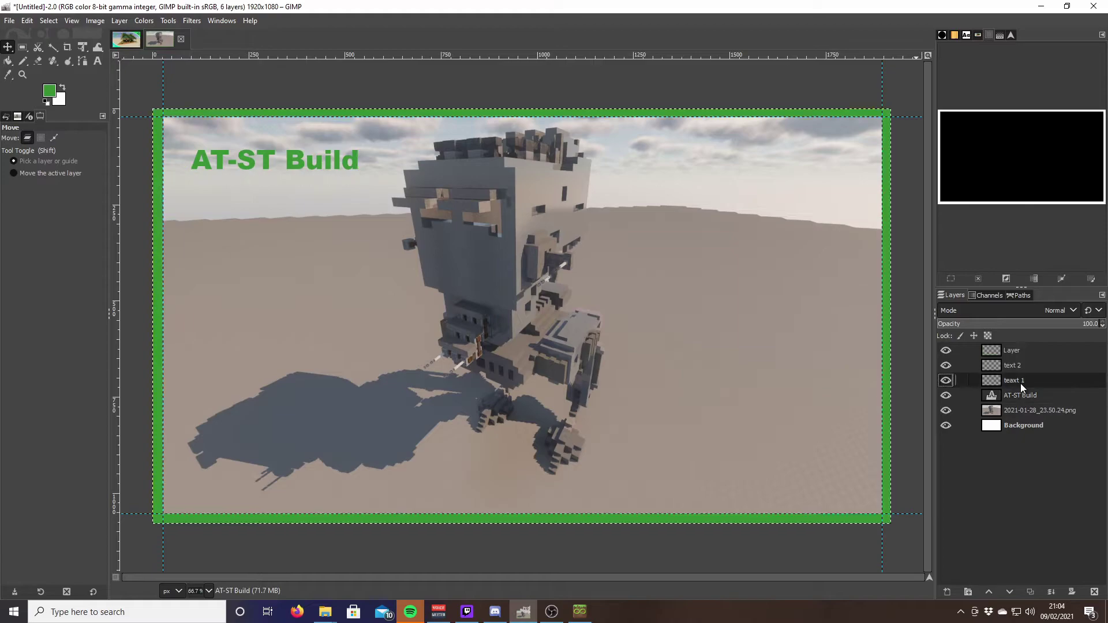
{"action": "left_click", "coordinate": [1017, 297]}
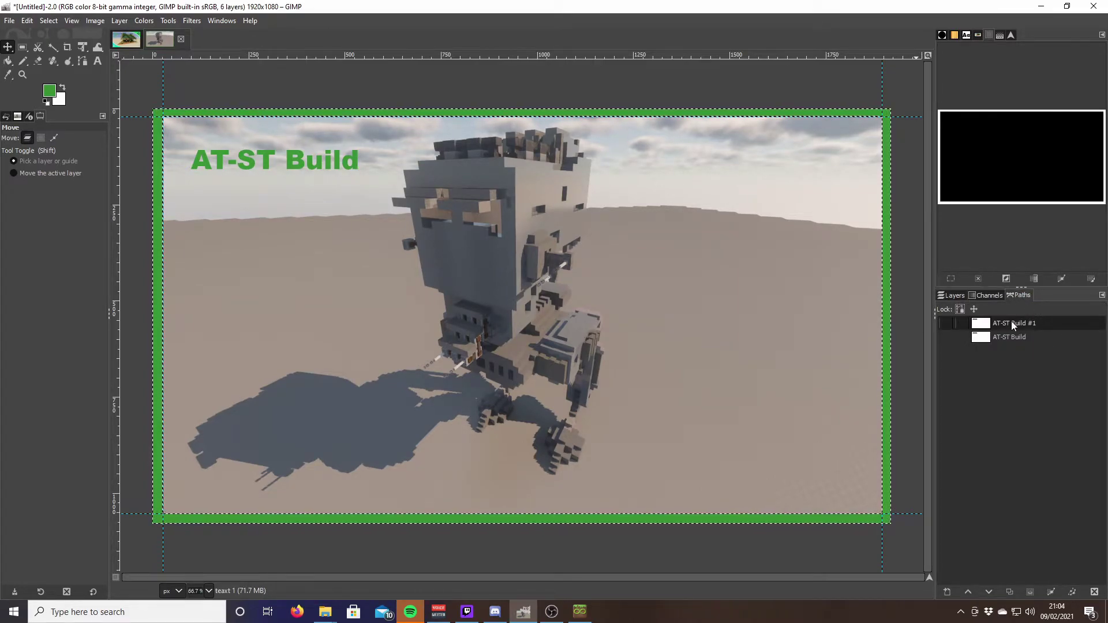
{"action": "right_click", "coordinate": [1011, 323]}
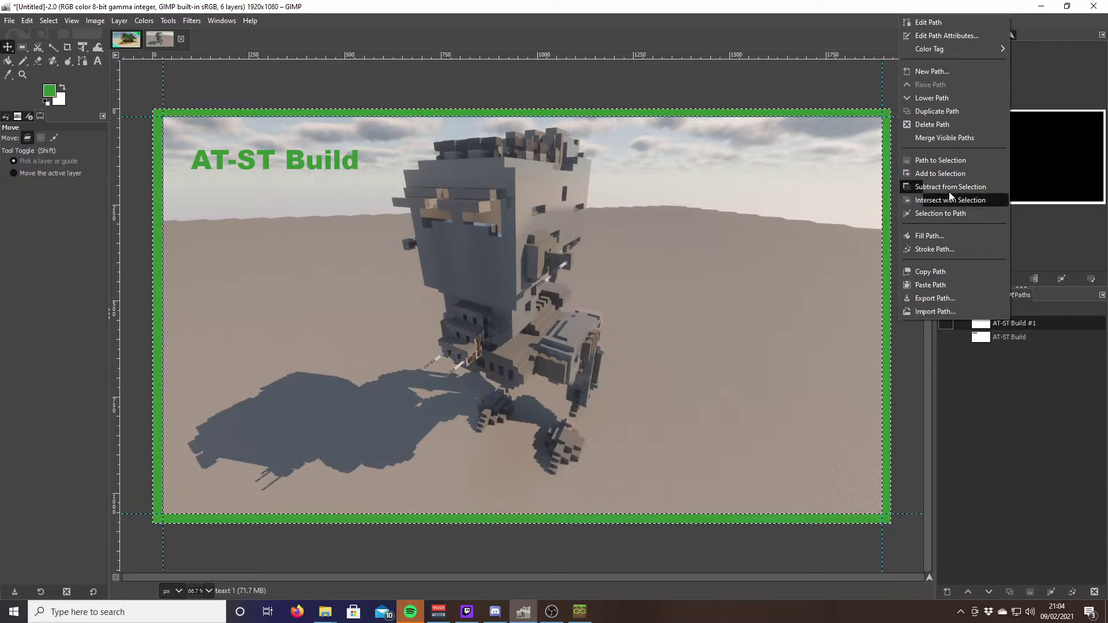
{"action": "left_click", "coordinate": [946, 173]}
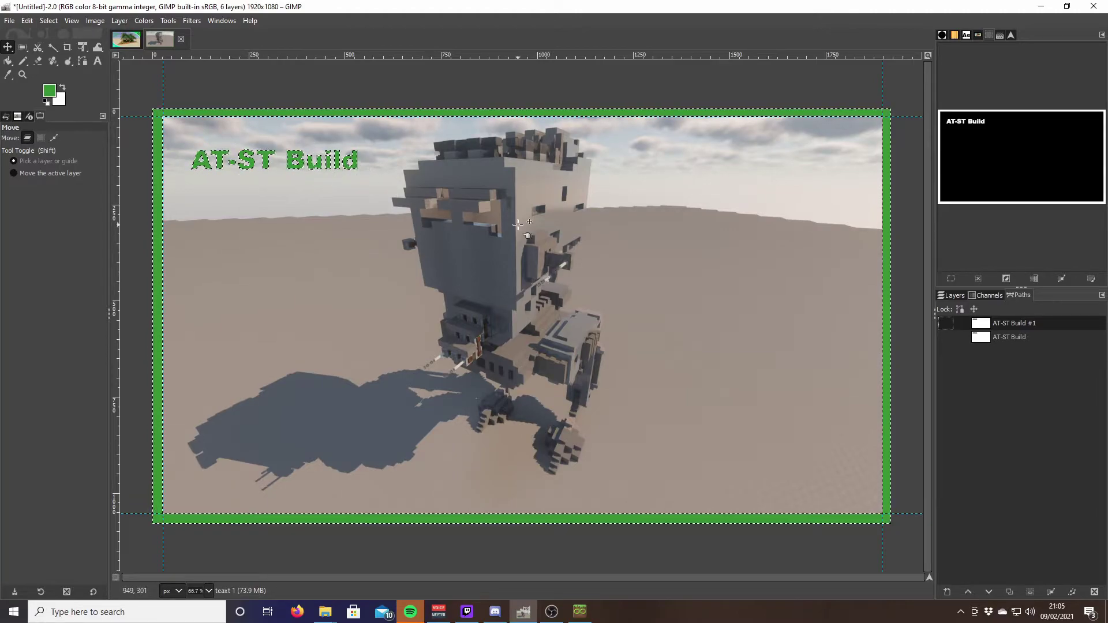
Make the "teaxt 1" layer active and switch to the Gradient tool.
{"action": "left_click", "coordinate": [954, 296]}
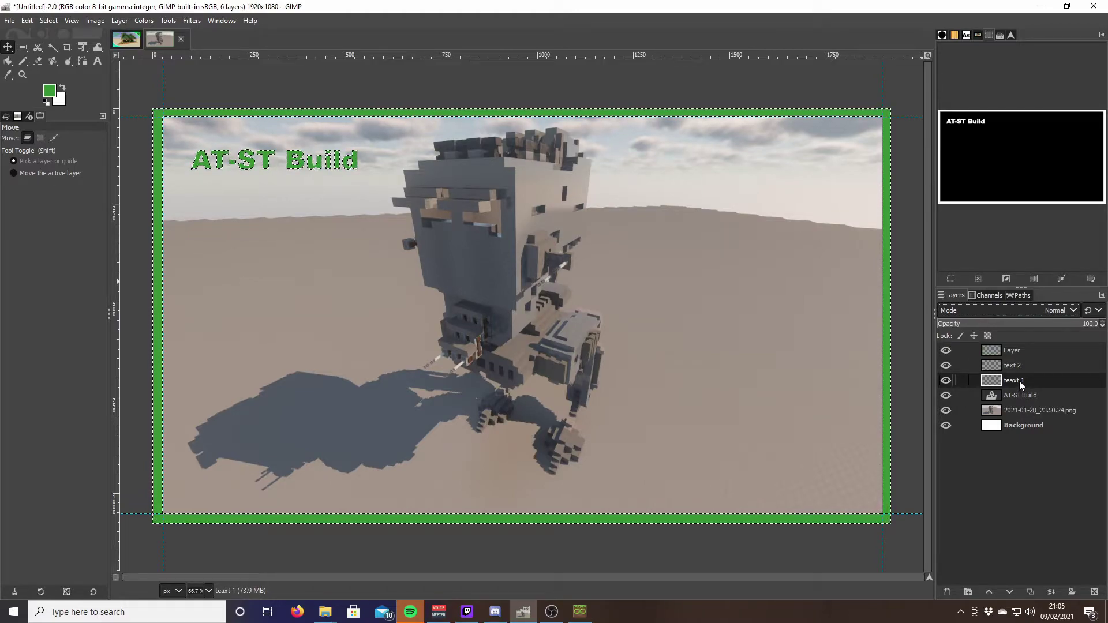
{"action": "left_click", "coordinate": [8, 63]}
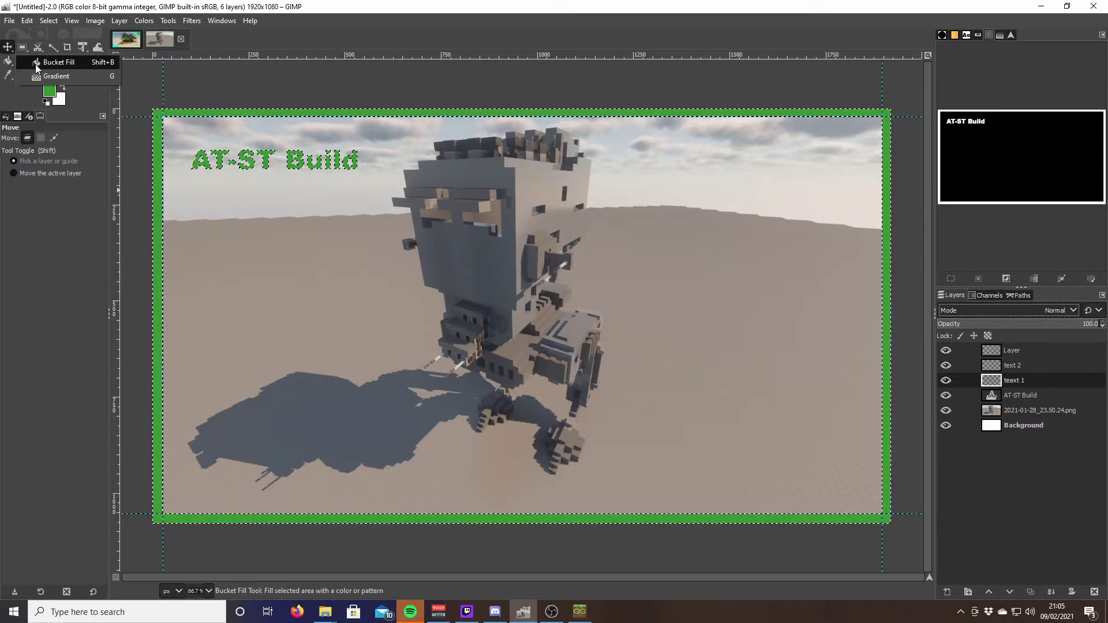
{"action": "left_click", "coordinate": [55, 75]}
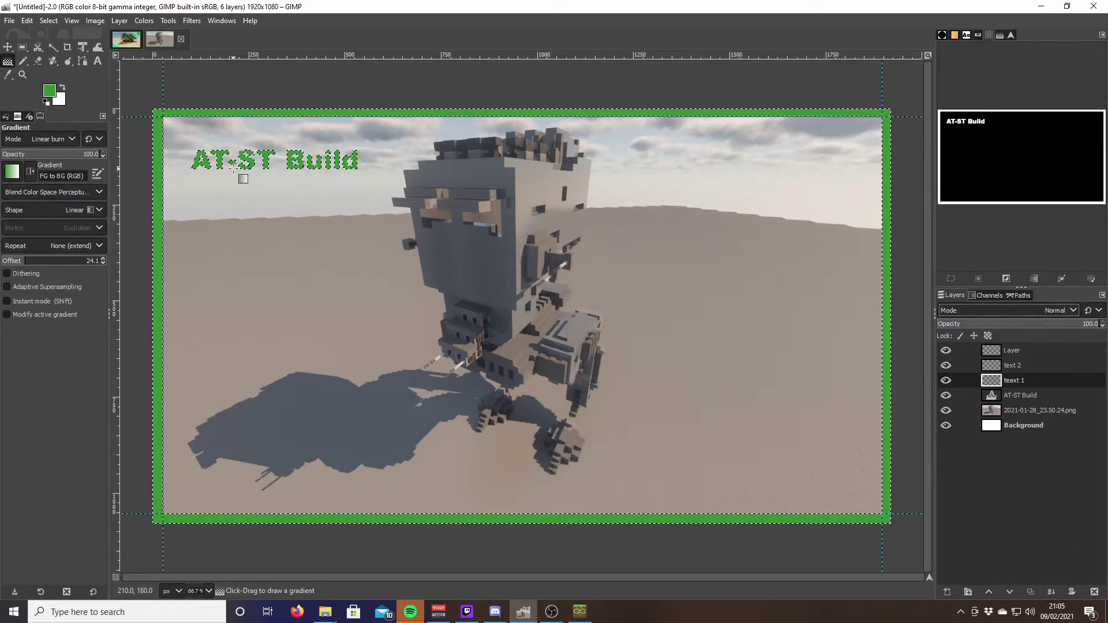
Set the foreground colour to brown 7e5a3c and the background colour to tan bfa470.
{"action": "left_click", "coordinate": [50, 91]}
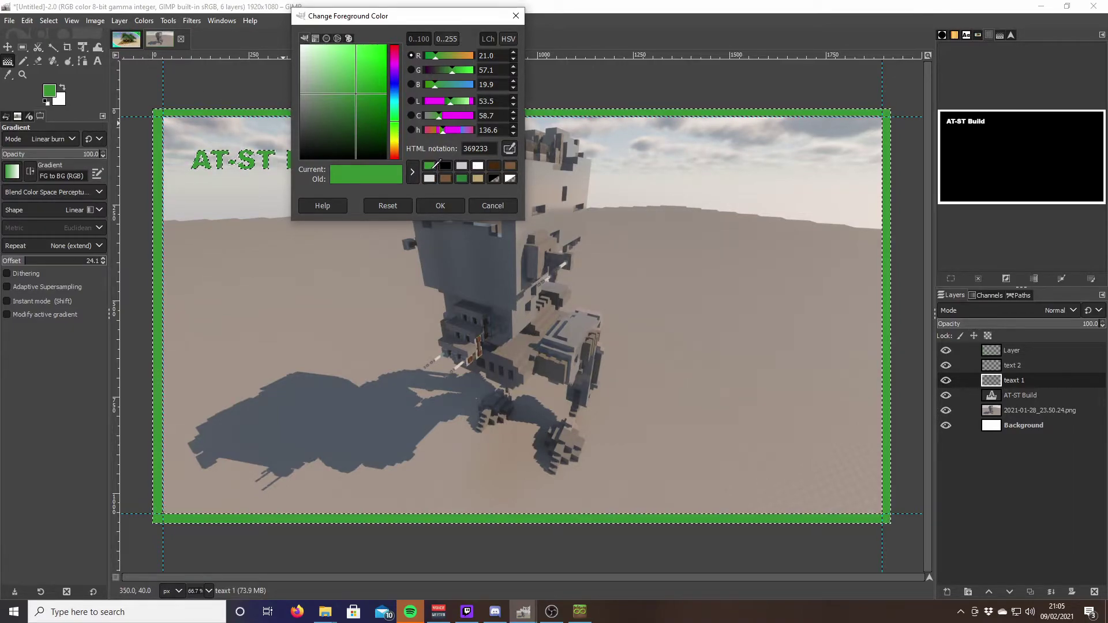
{"action": "left_click", "coordinate": [445, 179]}
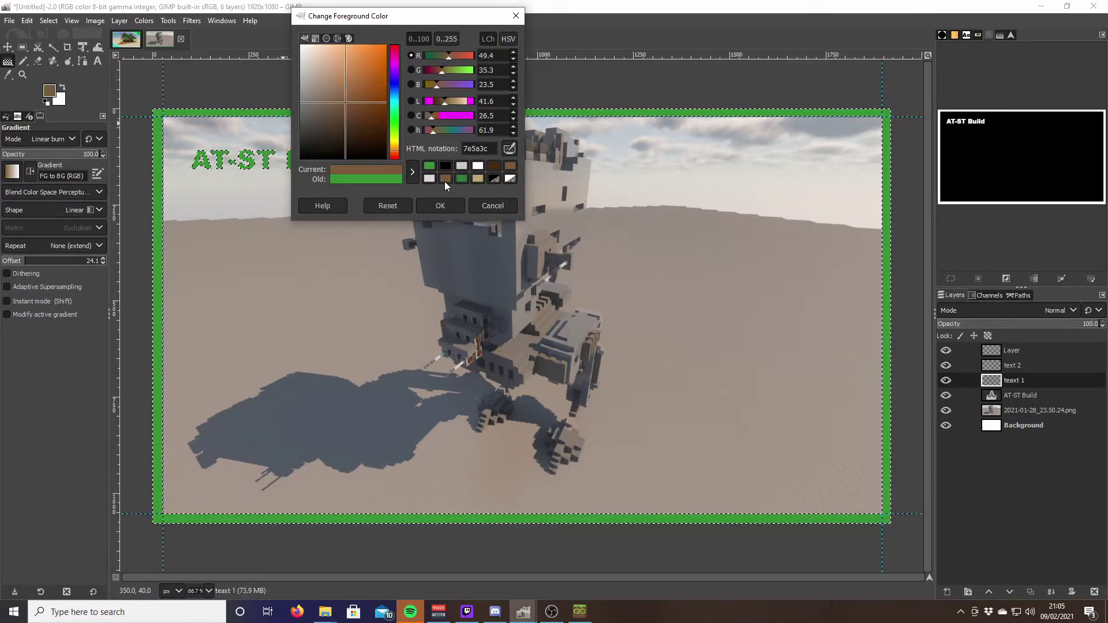
{"action": "left_click", "coordinate": [59, 103]}
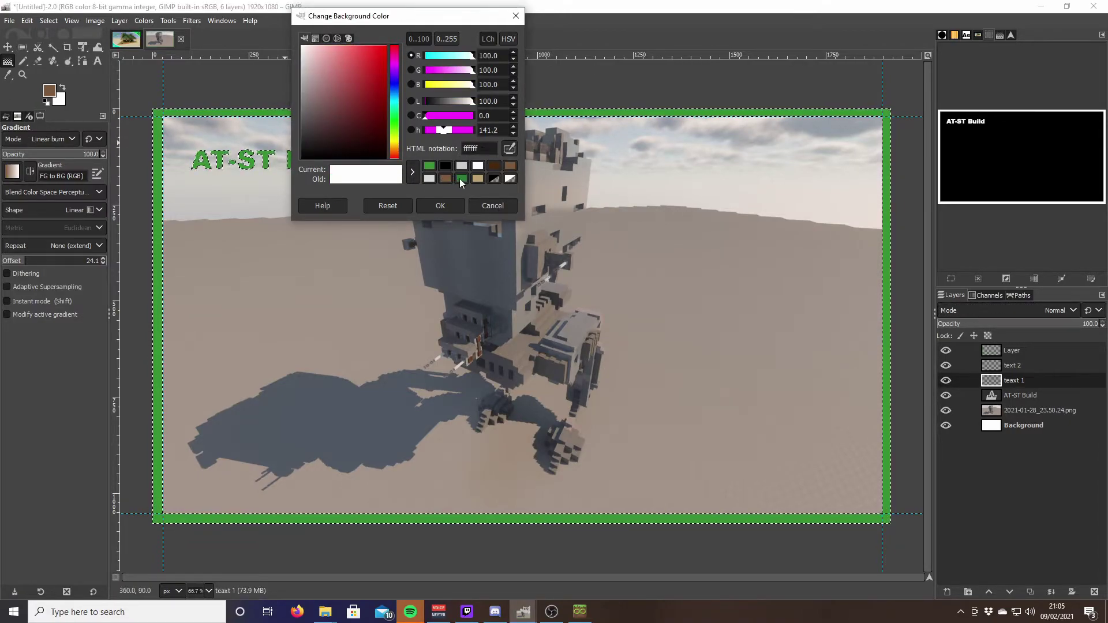
{"action": "left_click", "coordinate": [479, 179]}
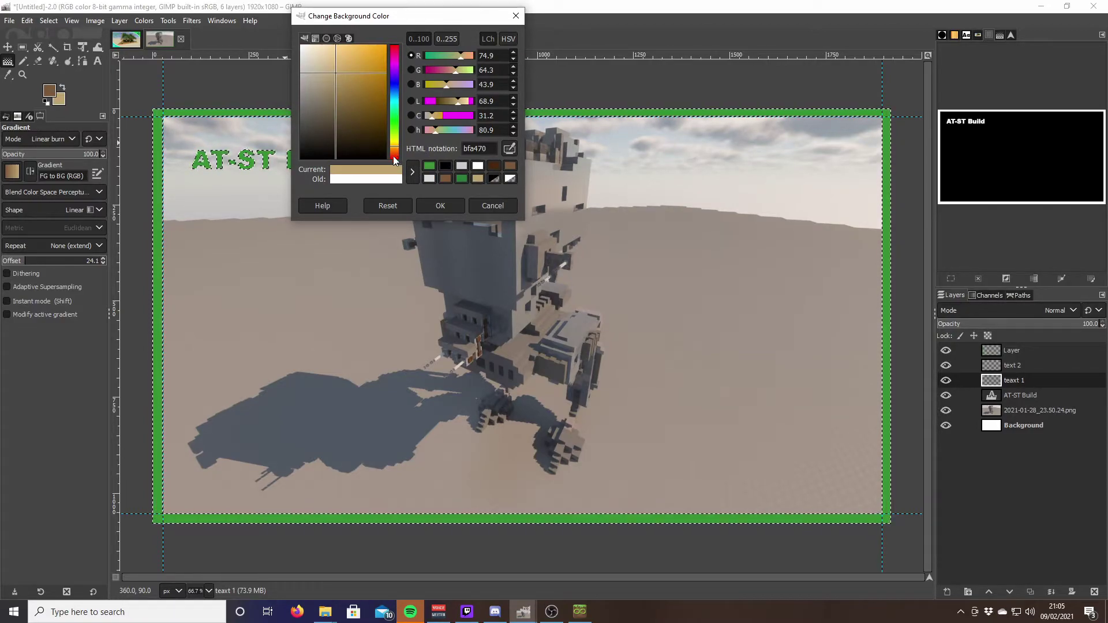
Set the gradient's foreground colour to yellow ffd100 and its background colour to red e81642.
{"action": "left_click", "coordinate": [49, 91]}
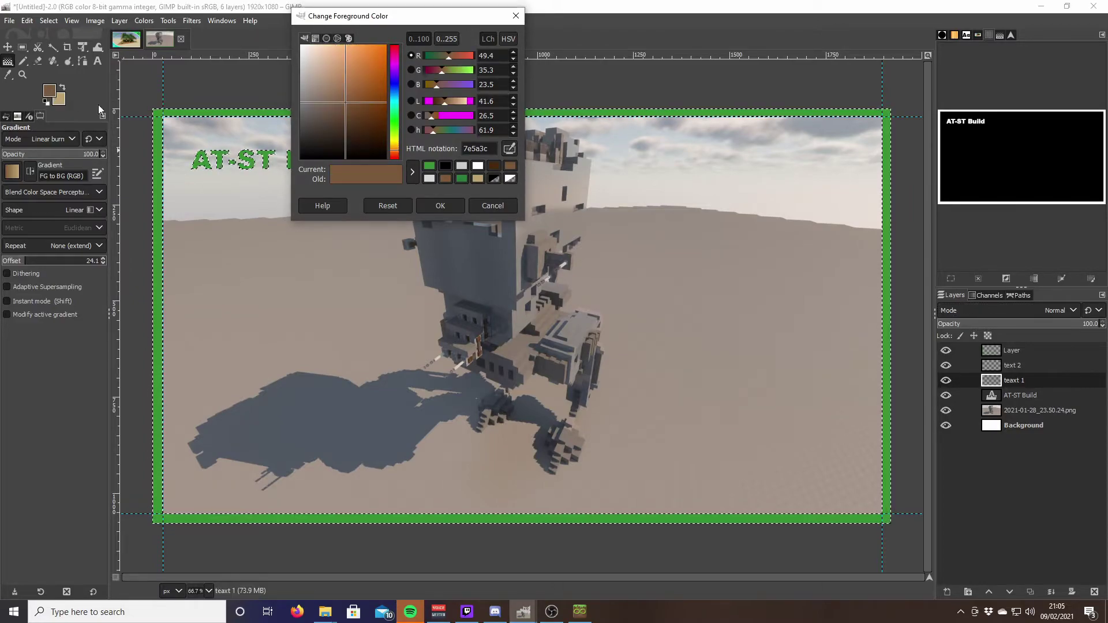
{"action": "left_click_drag", "start_coordinate": [396, 150], "coordinate": [396, 147]}
{"action": "left_click_drag", "start_coordinate": [383, 75], "coordinate": [390, 42]}
{"action": "left_click", "coordinate": [397, 142]}
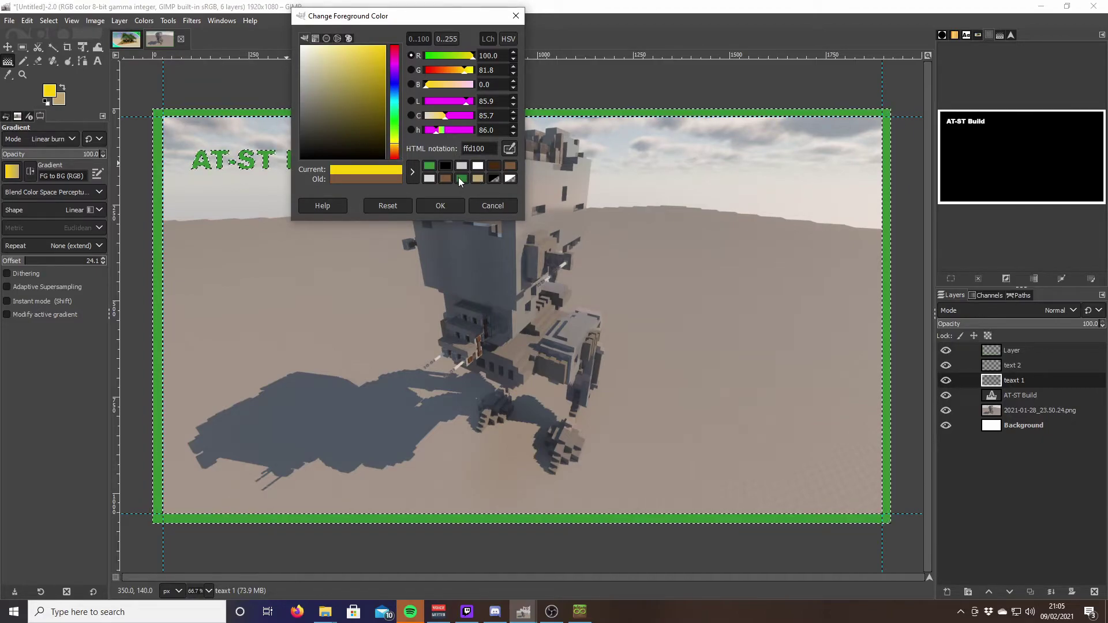
{"action": "left_click", "coordinate": [63, 101]}
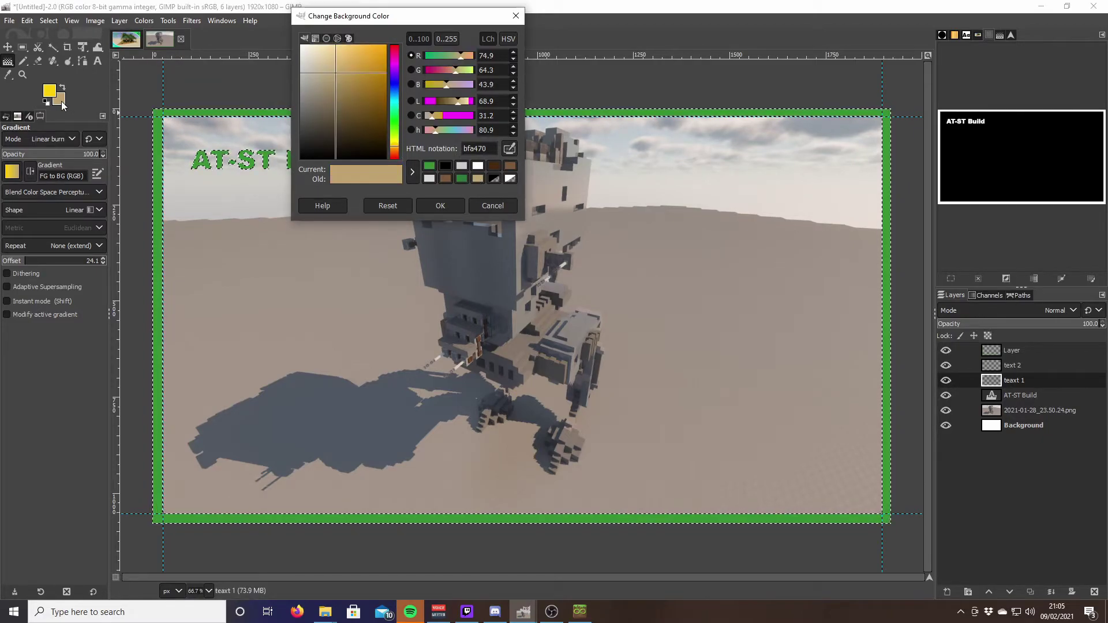
{"action": "left_click_drag", "start_coordinate": [393, 87], "coordinate": [396, 49]}
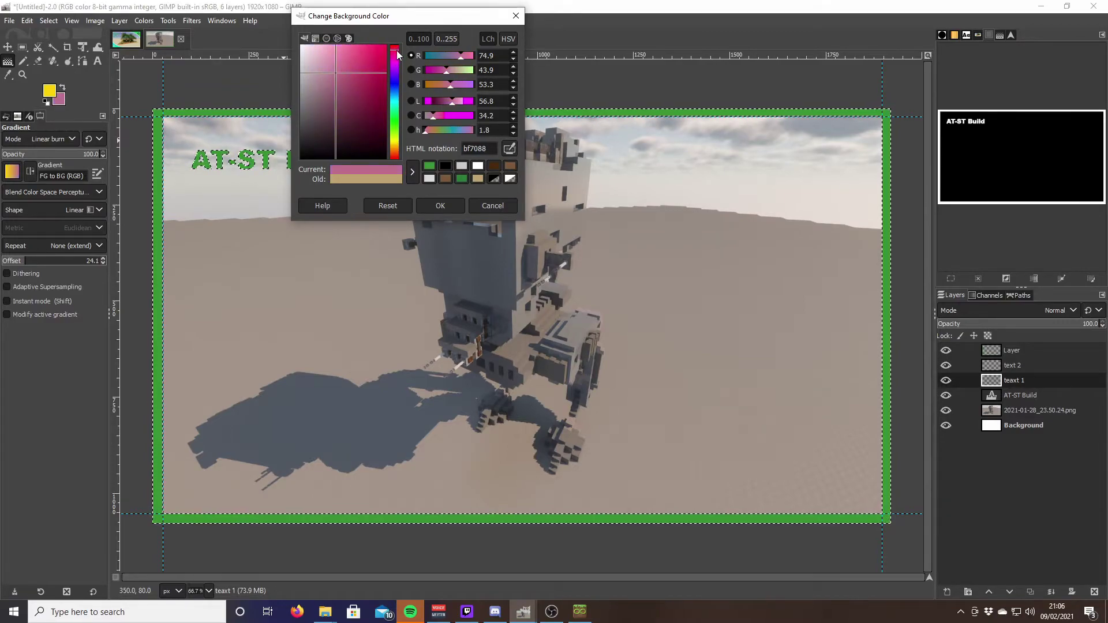
{"action": "left_click", "coordinate": [379, 56]}
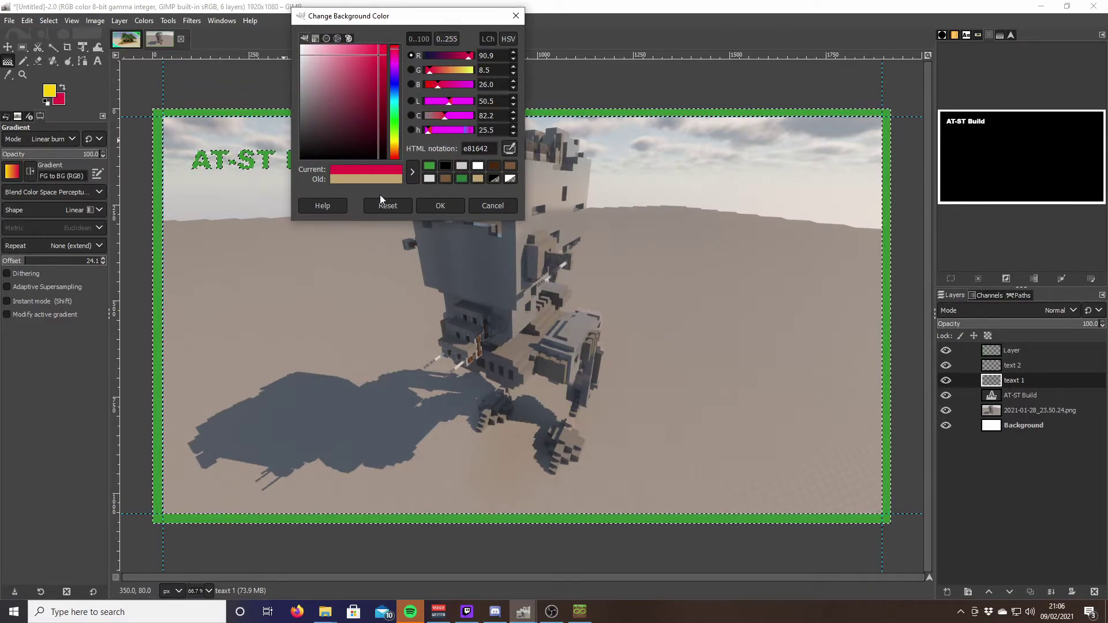
{"action": "left_click", "coordinate": [461, 206]}
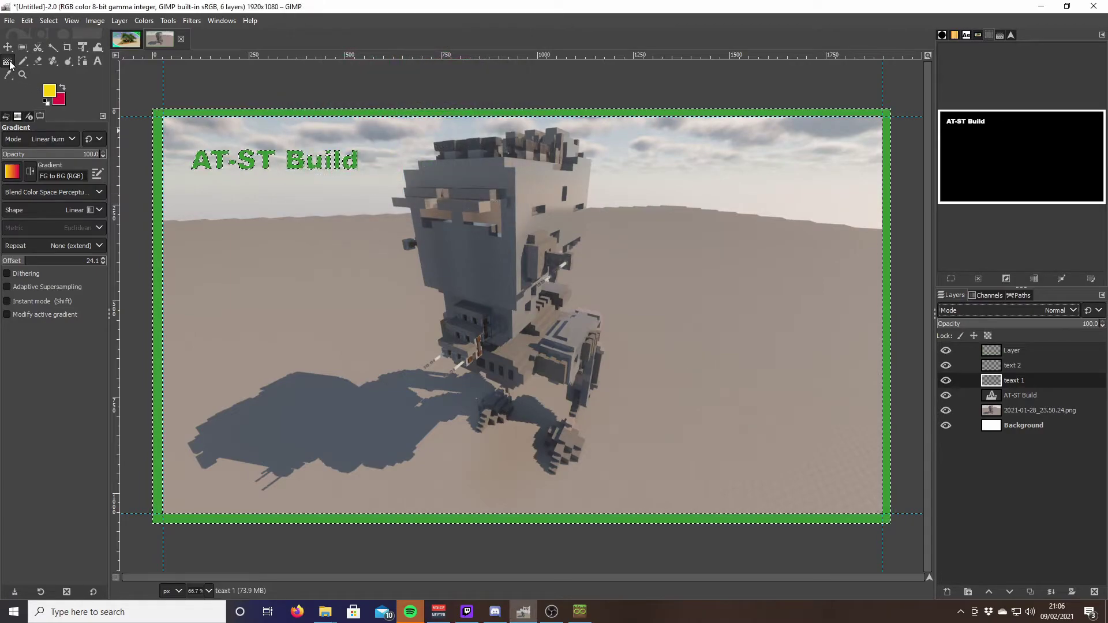
Draw a horizontal yellow-to-red linear gradient about 390 px long across the selected title text on "teaxt 1".
{"action": "left_click_drag", "start_coordinate": [177, 162], "coordinate": [343, 172]}
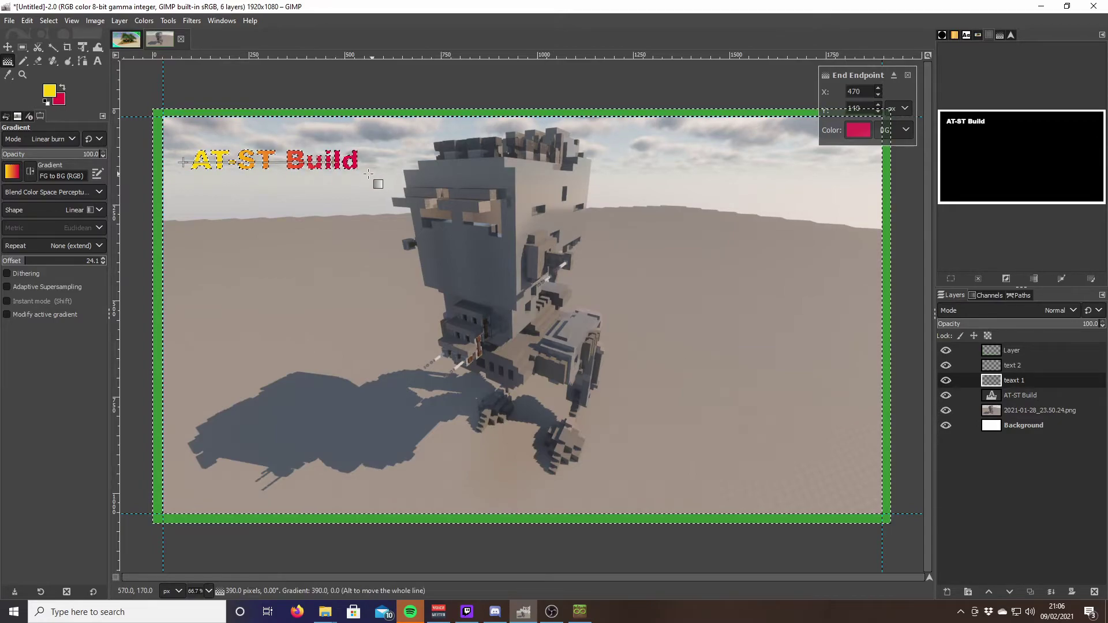
{"action": "left_click", "coordinate": [8, 48]}
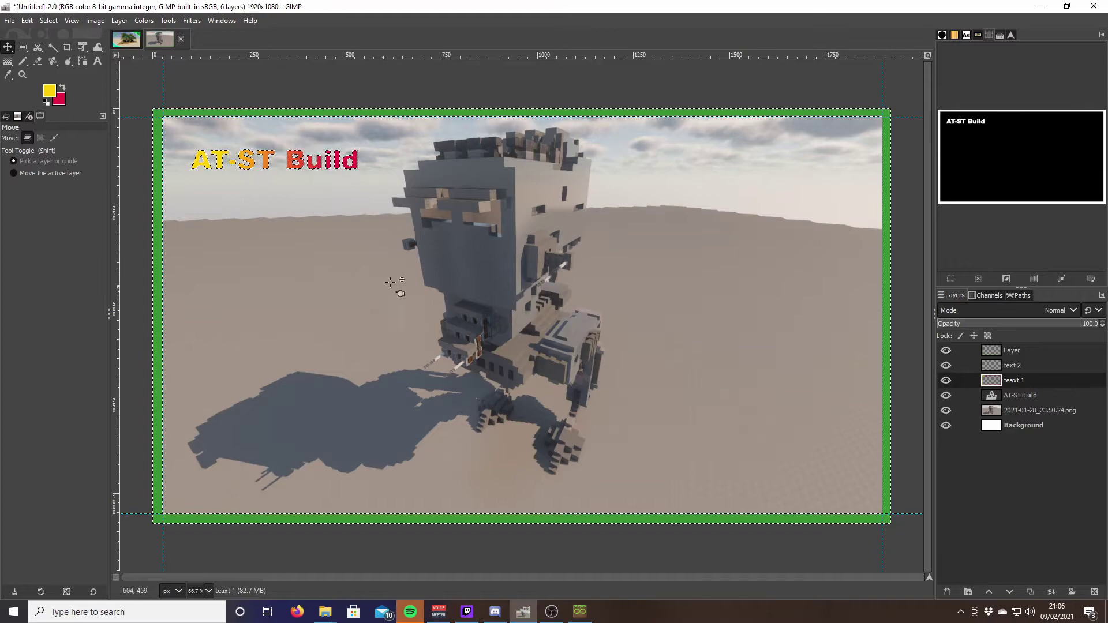
Make the "text 2" layer active and grow the selection by 5 px.
{"action": "left_click", "coordinate": [1021, 365]}
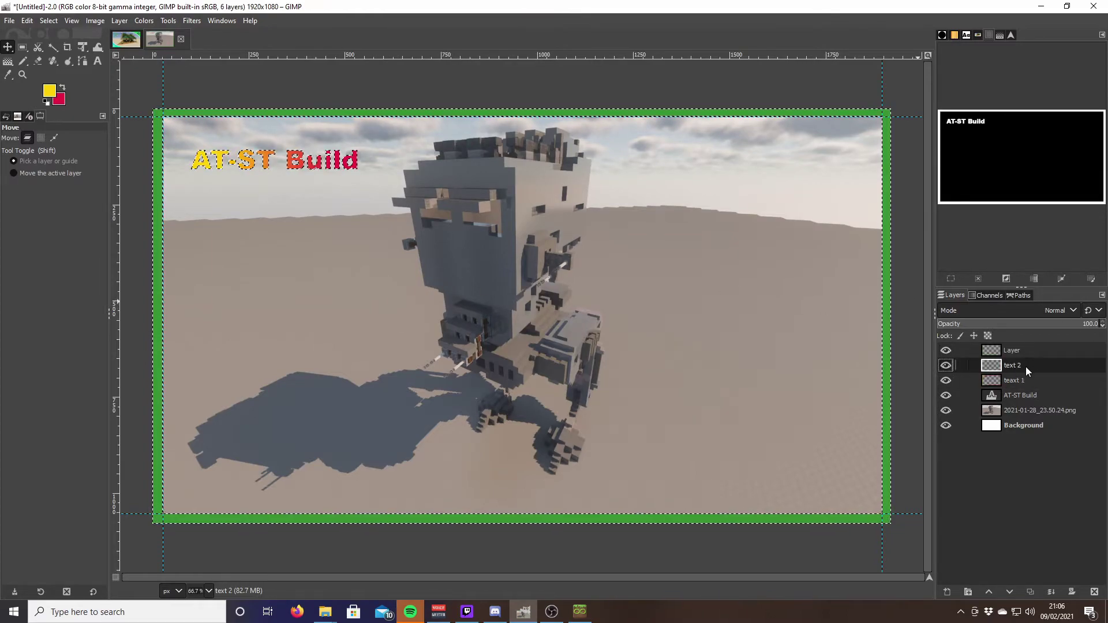
{"action": "left_click", "coordinate": [49, 22]}
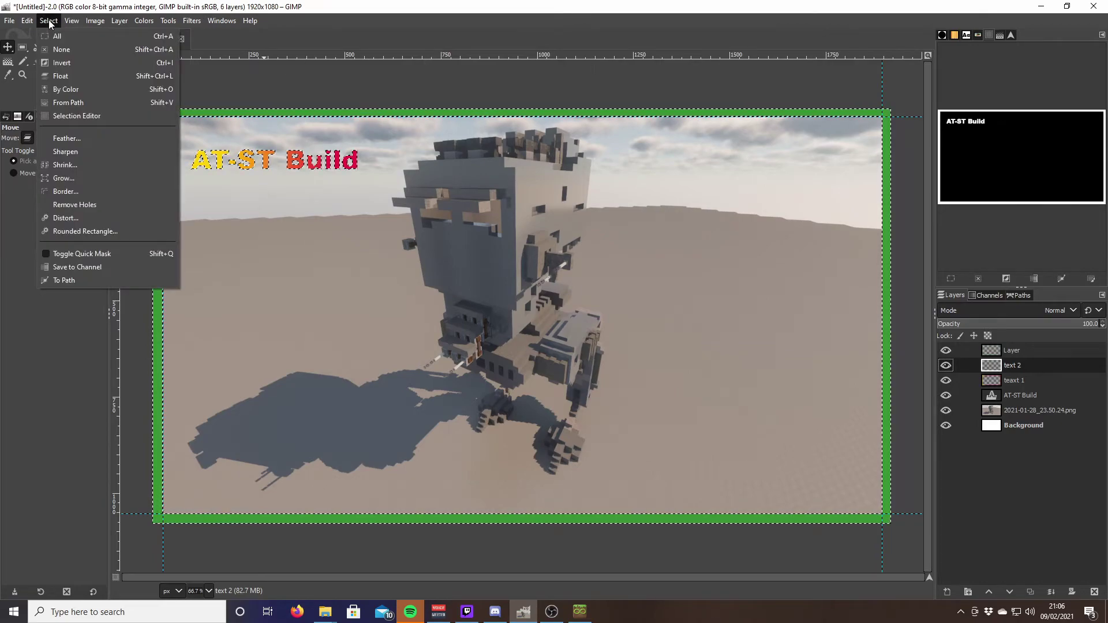
{"action": "left_click", "coordinate": [76, 177]}
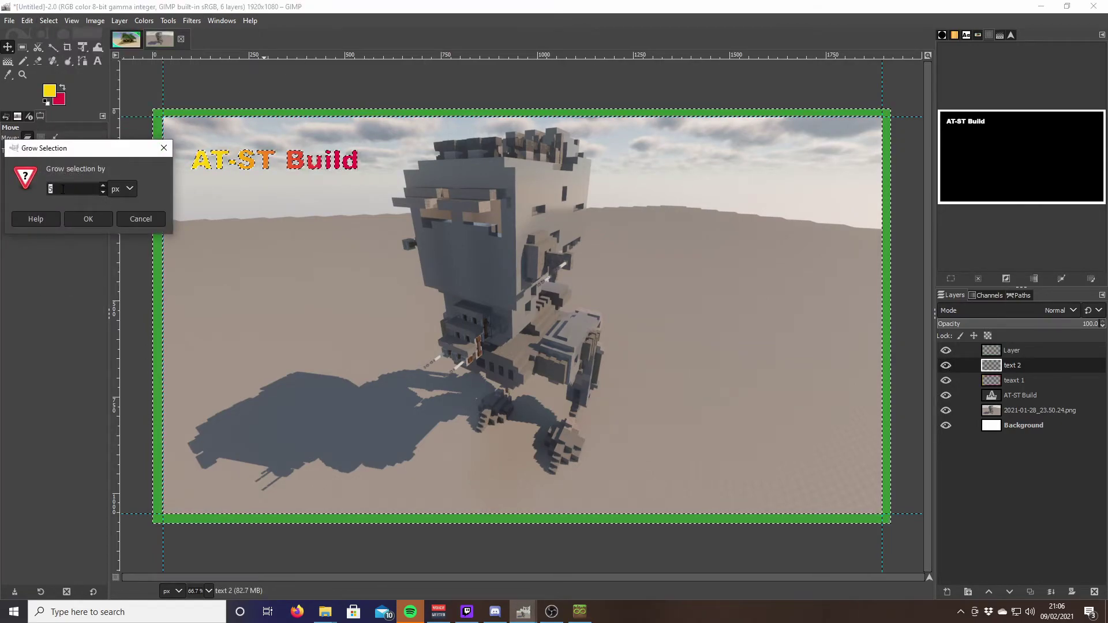
{"action": "left_click", "coordinate": [100, 220]}
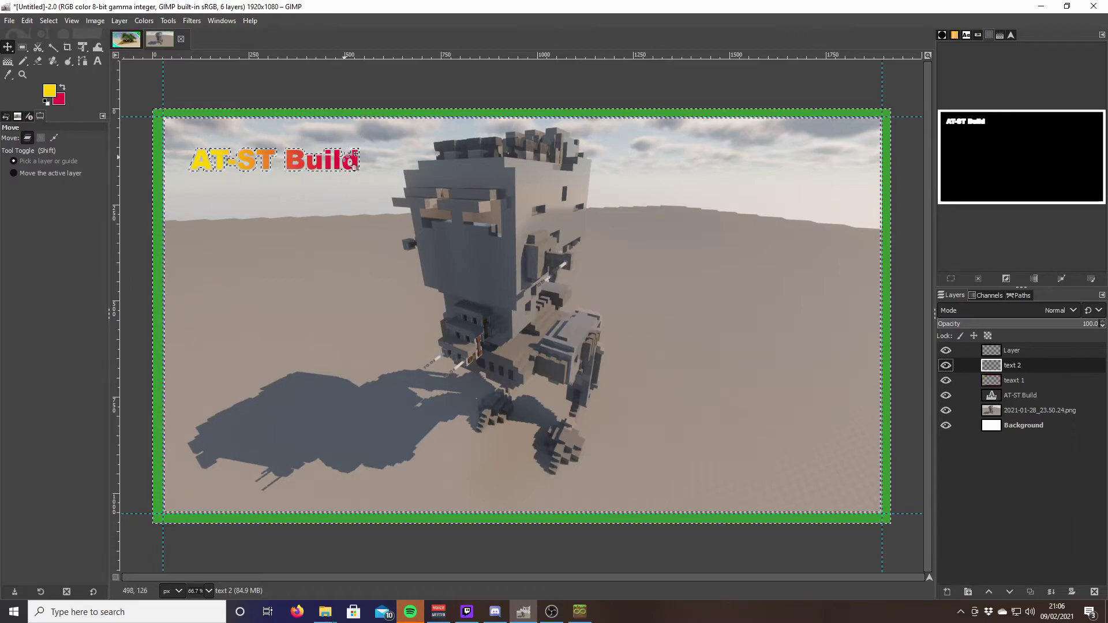
Reset the colours to black and white and bucket-fill the grown selection on "text 2" with black.
{"action": "left_click", "coordinate": [46, 101]}
{"action": "left_click_drag", "start_coordinate": [12, 64], "coordinate": [36, 61]}
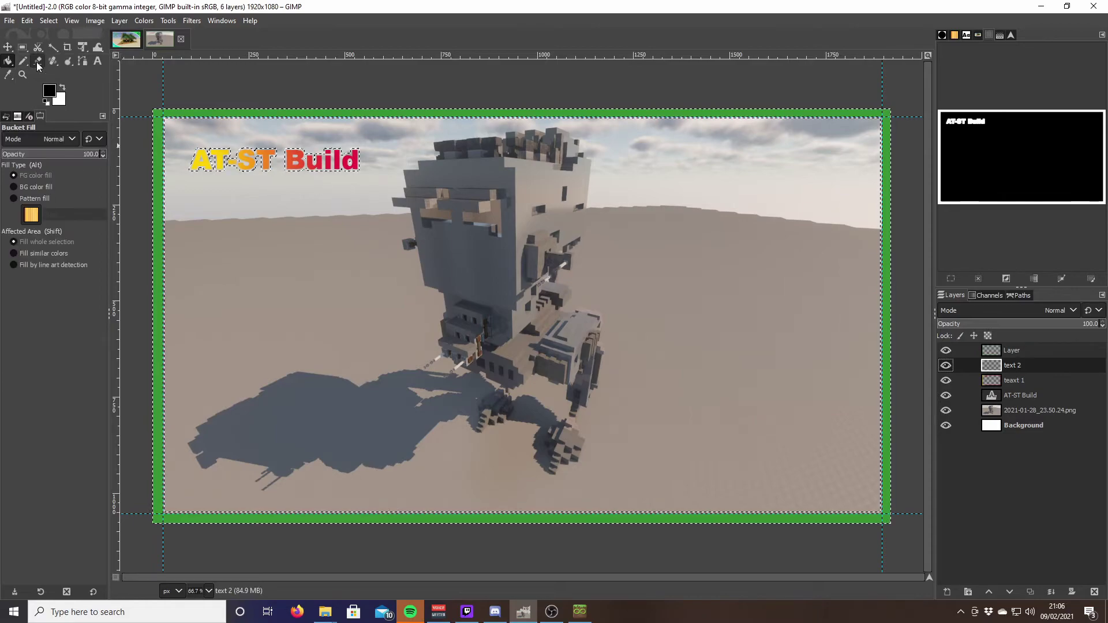
{"action": "left_click", "coordinate": [247, 156]}
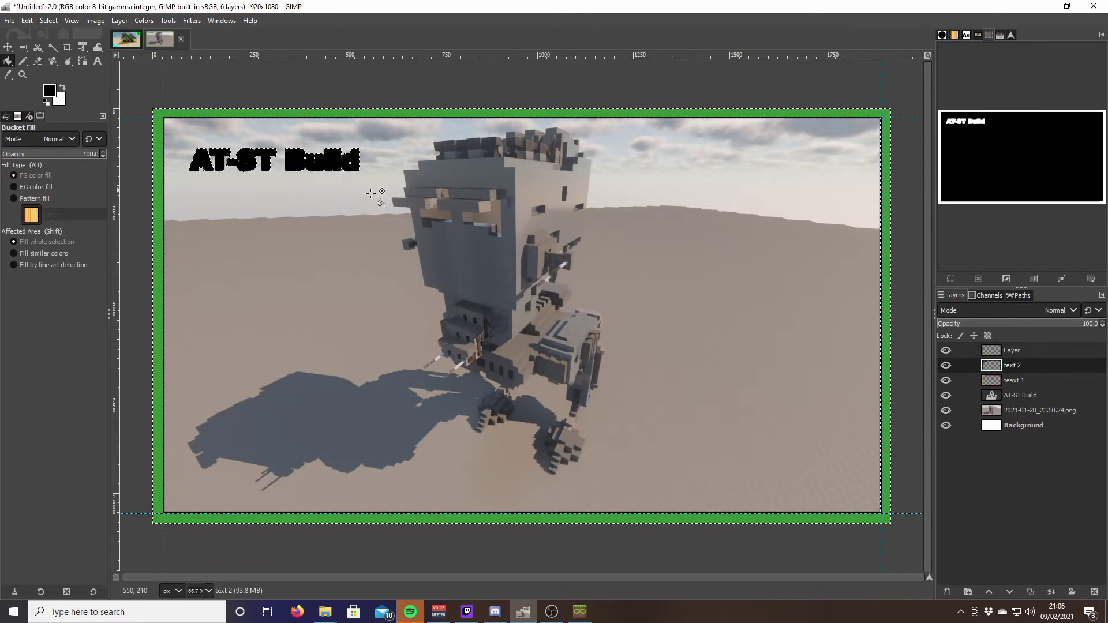
Move the "text 2" layer below "teaxt 1" as an outline and clear the selection.
{"action": "left_click_drag", "start_coordinate": [1036, 367], "coordinate": [1044, 389]}
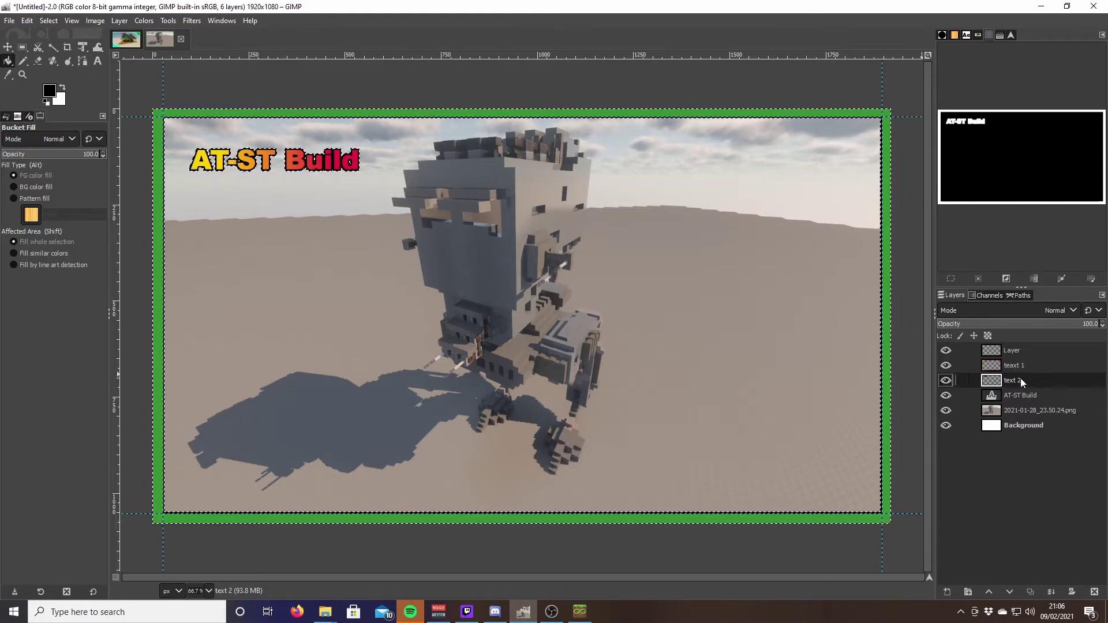
{"action": "left_click", "coordinate": [56, 22]}
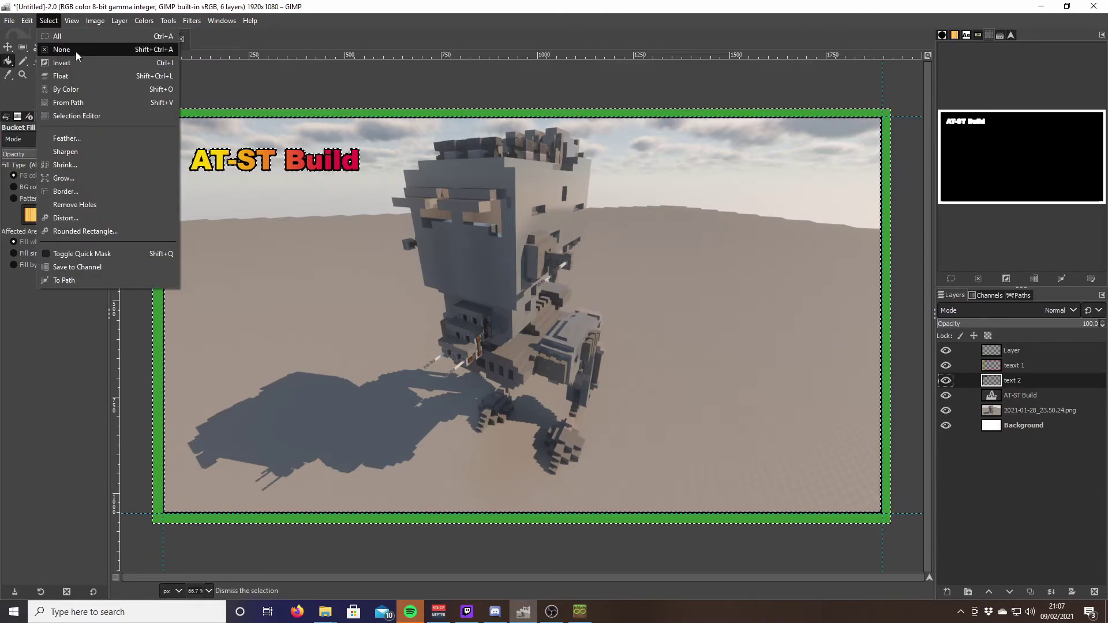
{"action": "left_click", "coordinate": [77, 61]}
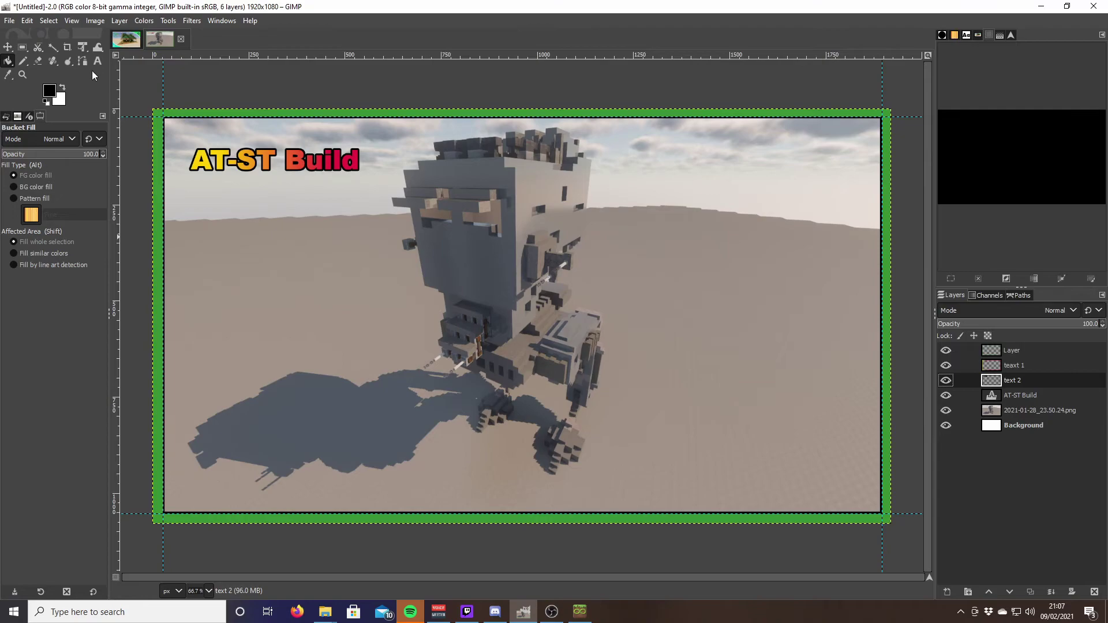
In the Evermoor Border image, show the Timelapse_img.png layer and hide LetsPlay_img.png.
{"action": "left_click", "coordinate": [121, 40]}
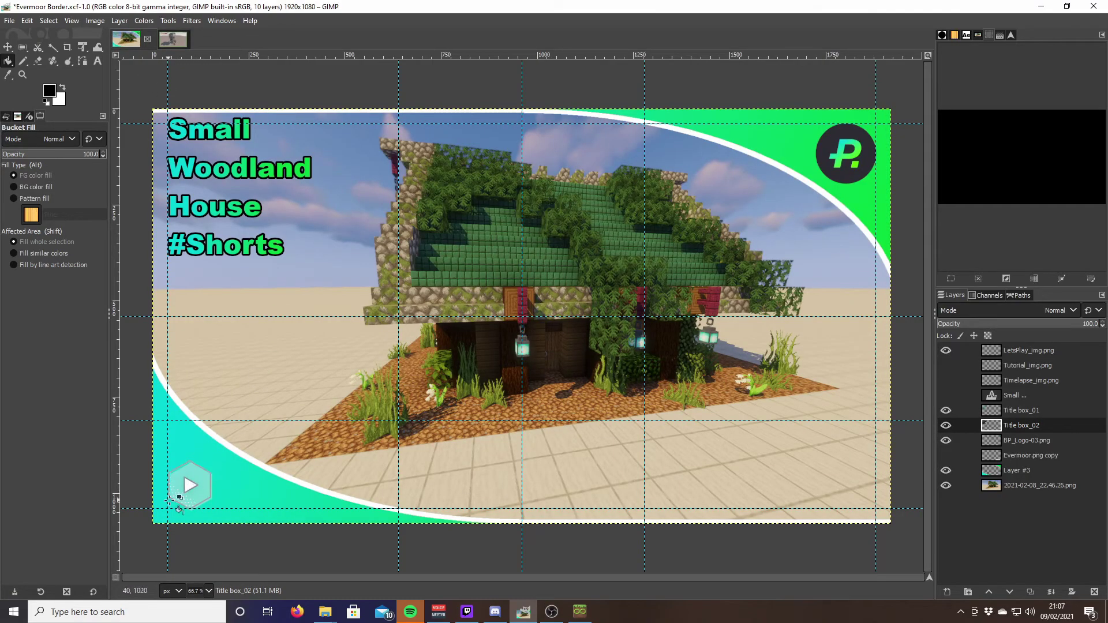
{"action": "left_click", "coordinate": [945, 381]}
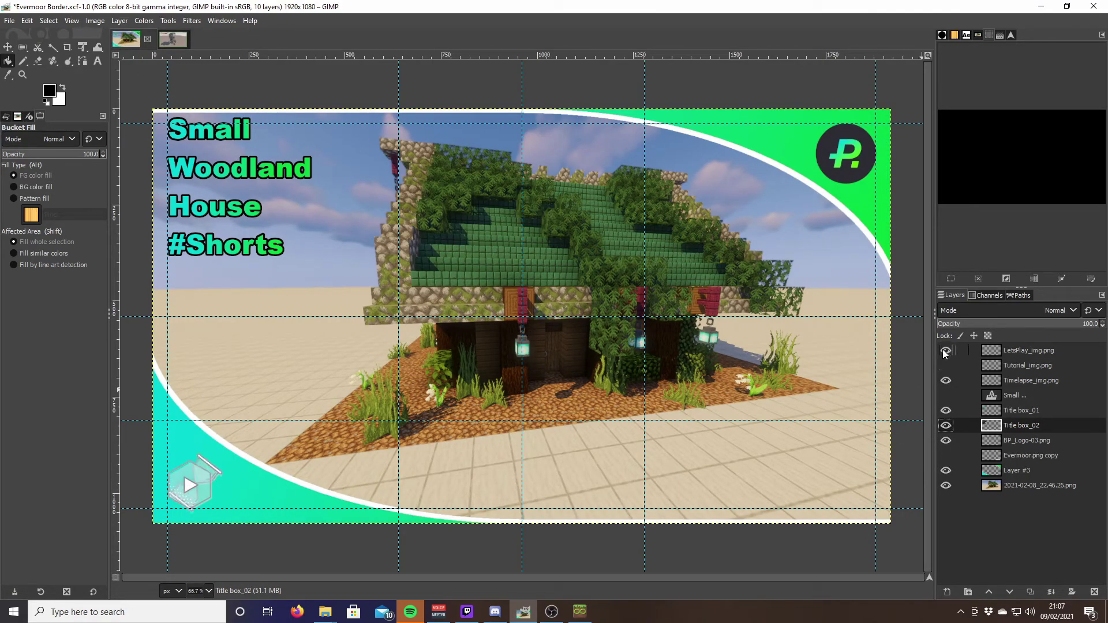
{"action": "left_click", "coordinate": [945, 350]}
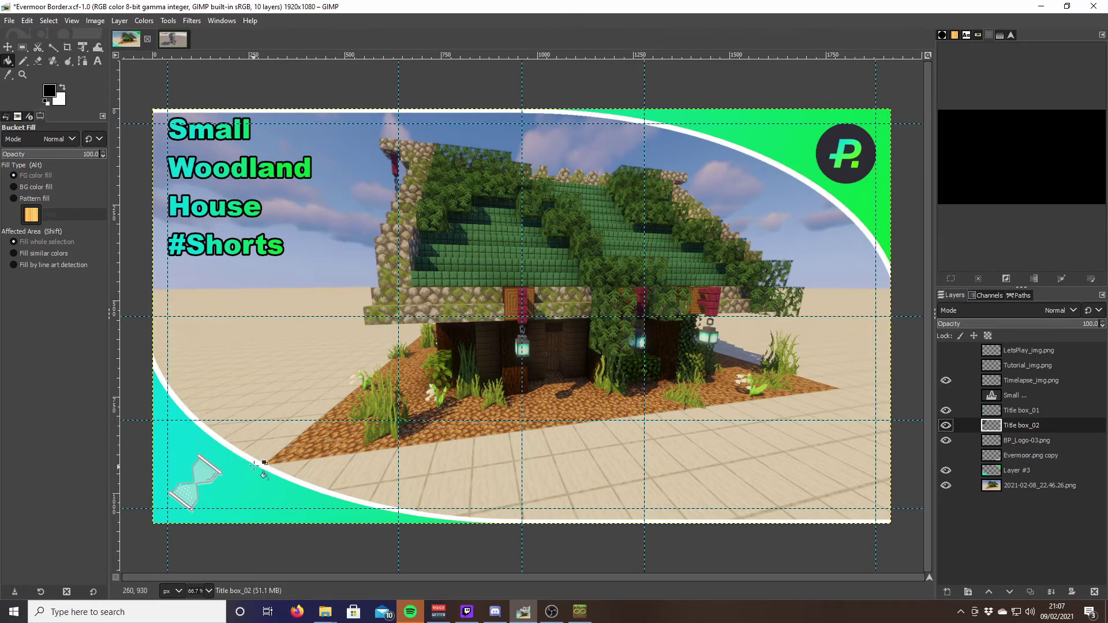